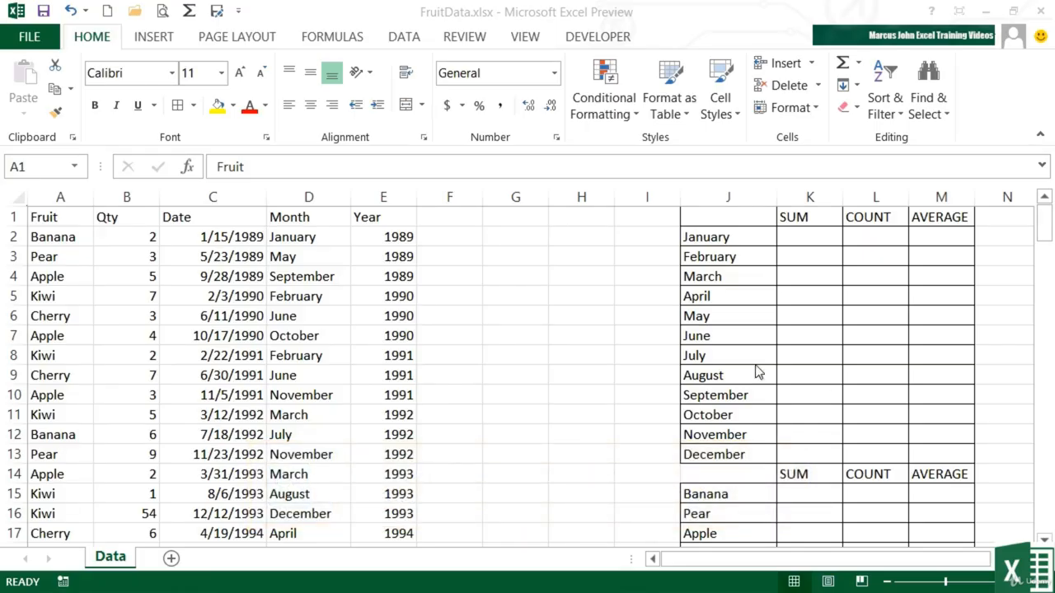
click(452, 299)
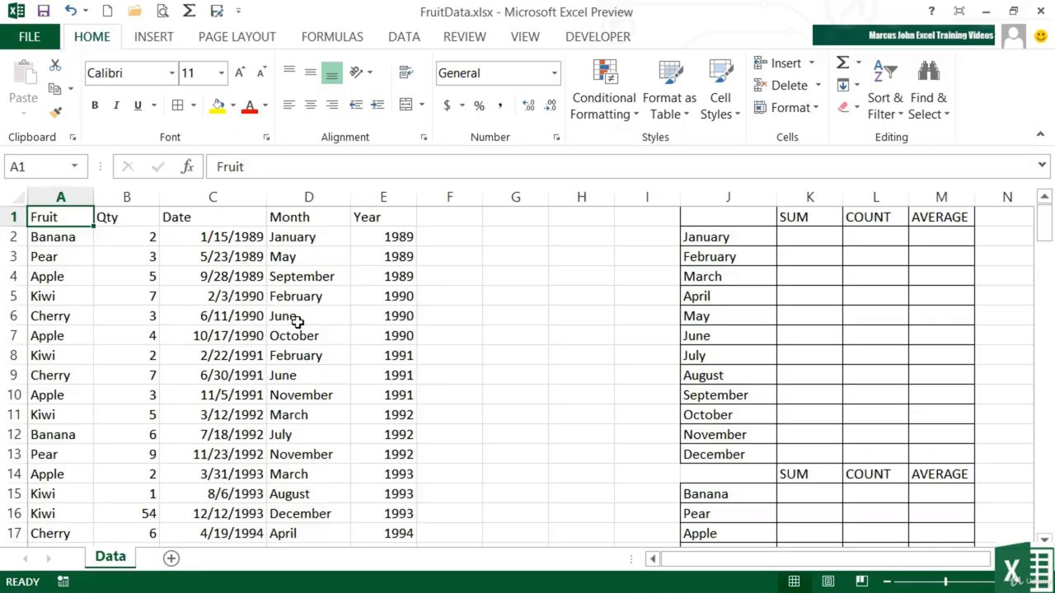
click(138, 241)
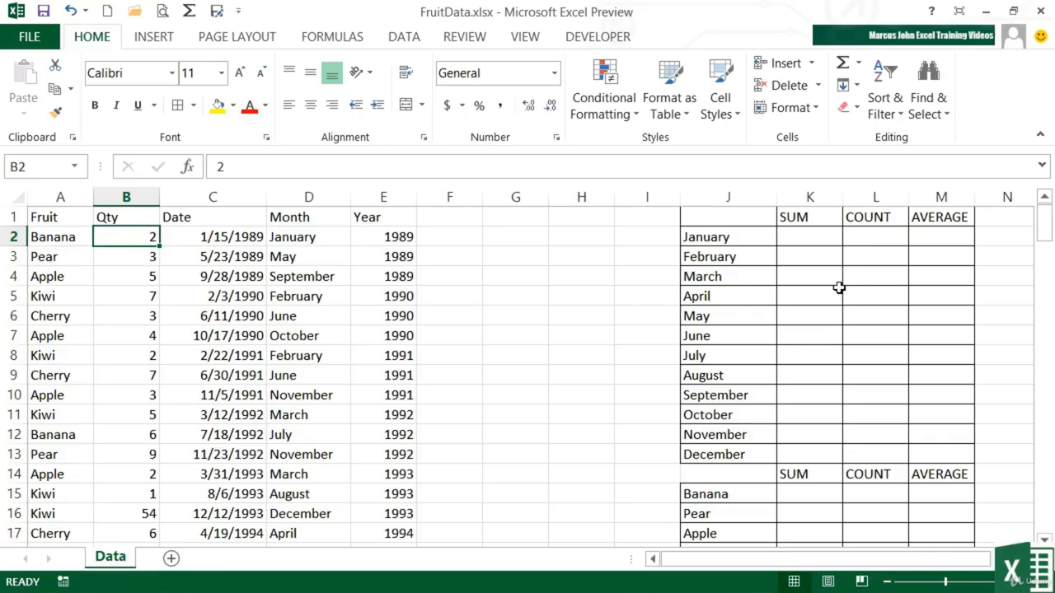
Step: Enter =SUMIF(D1:D150,J2,B1:B150) in K2 to total the January quantities
click(805, 235)
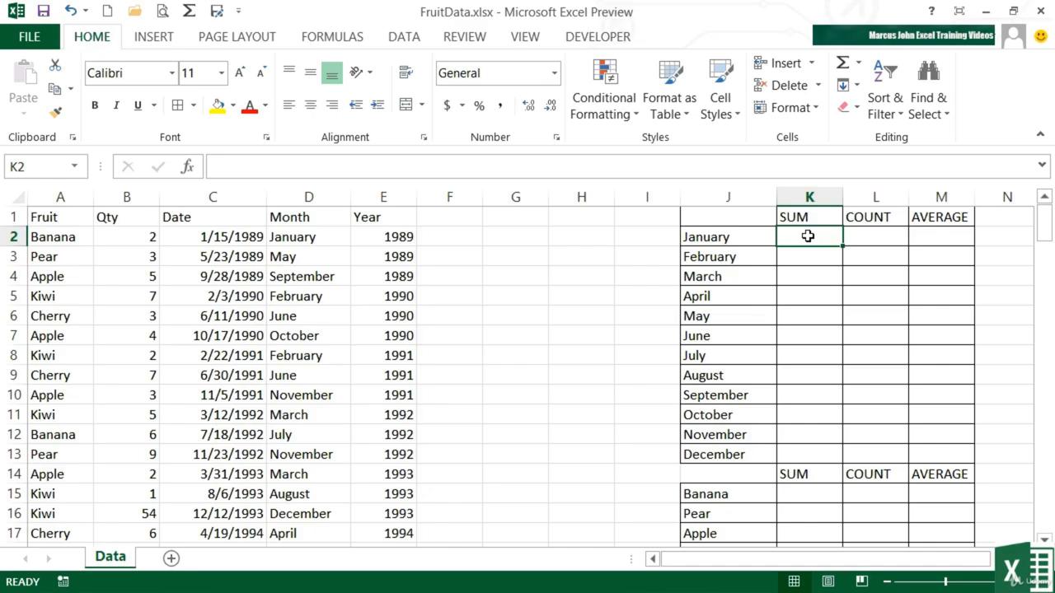
text(=)
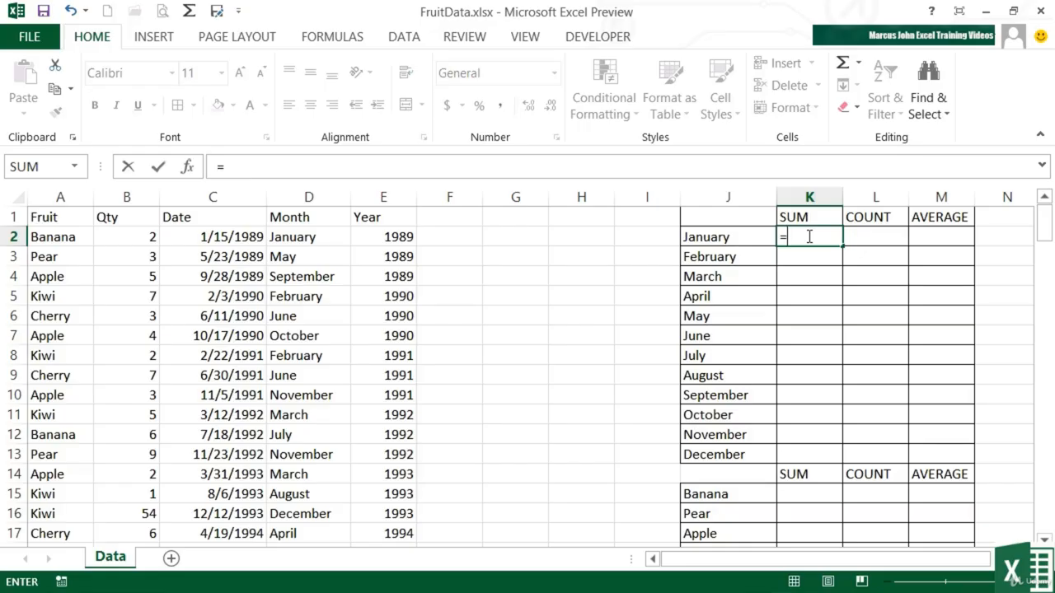
text(sumif)
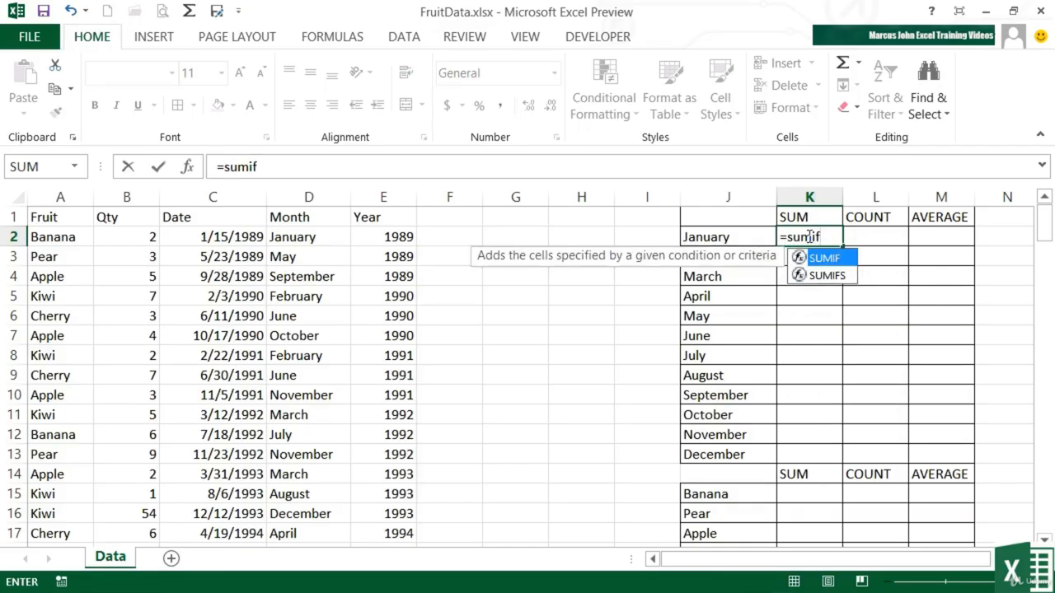
text(()
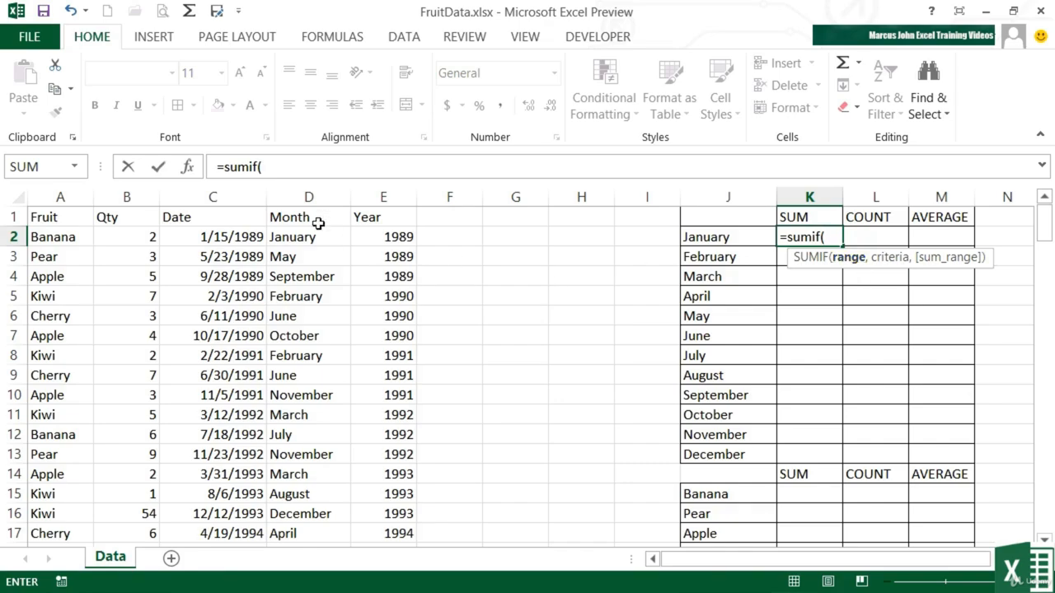
click(829, 236)
text(d)
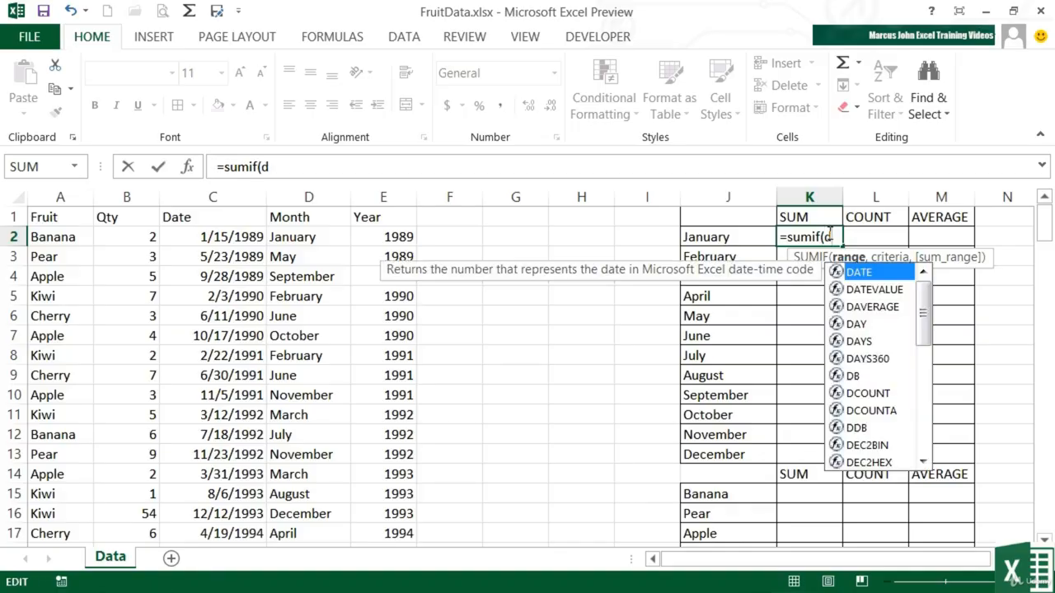
text(1:d)
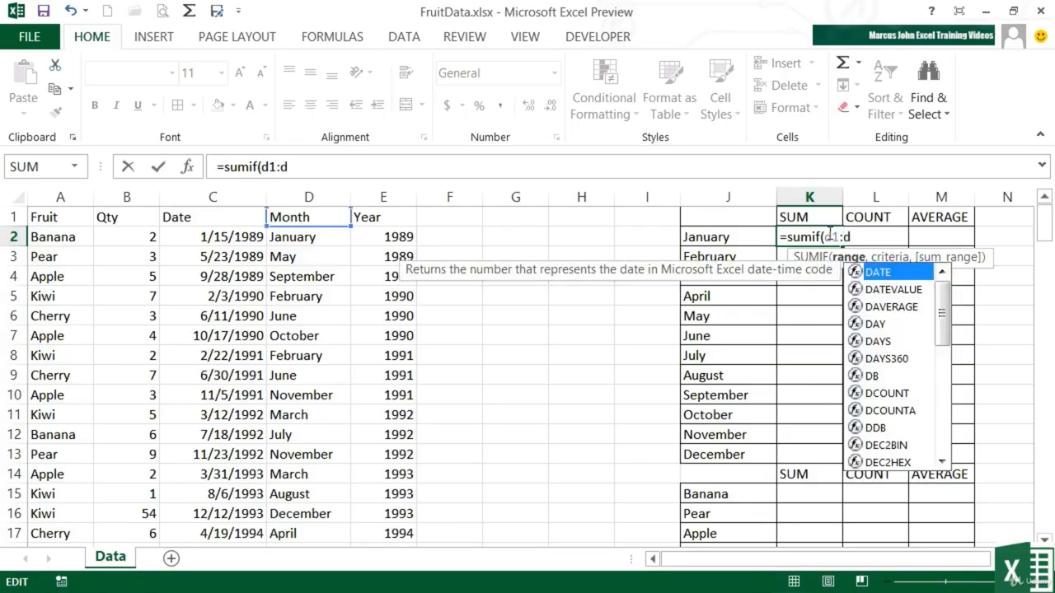
text(150,)
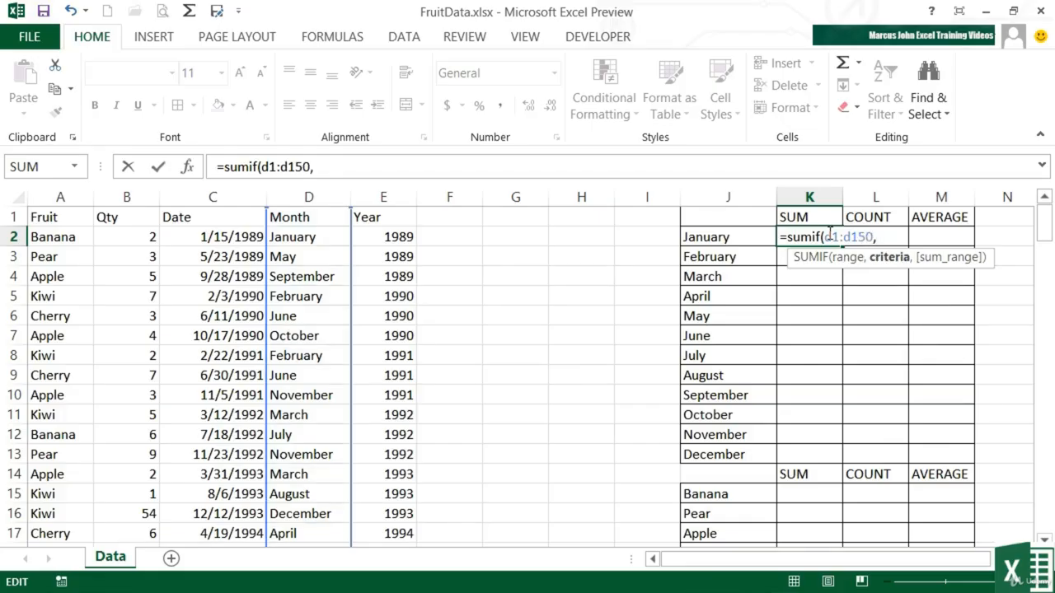
click(717, 237)
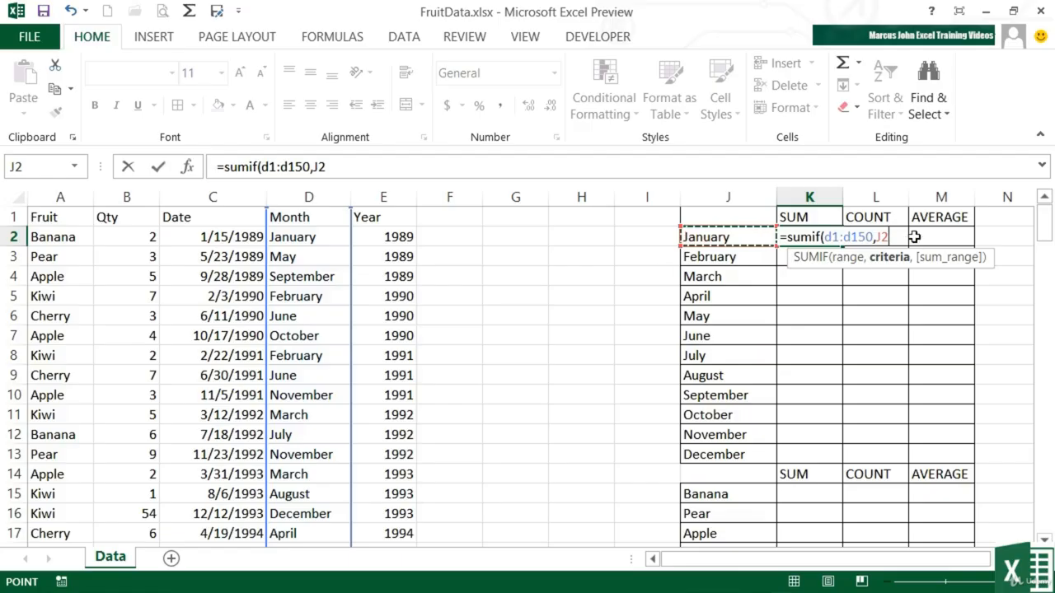
text(,)
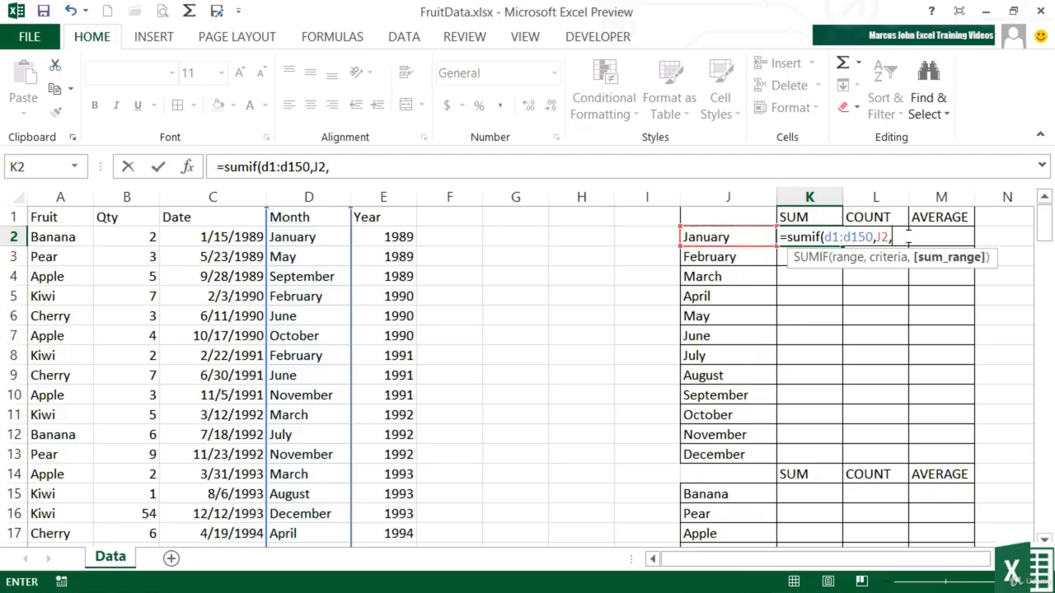
text(b1)
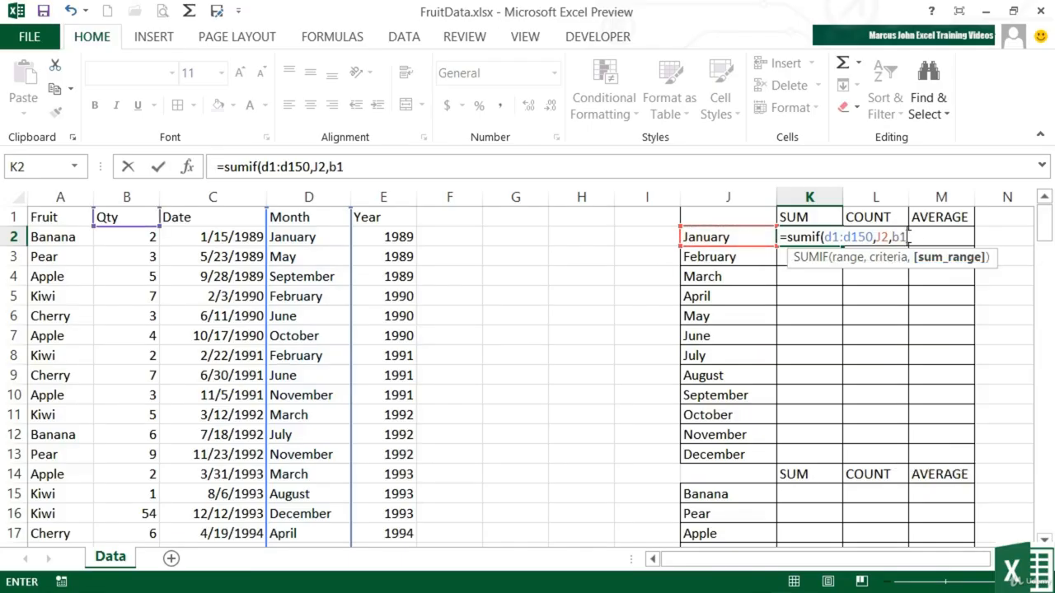
text(:b)
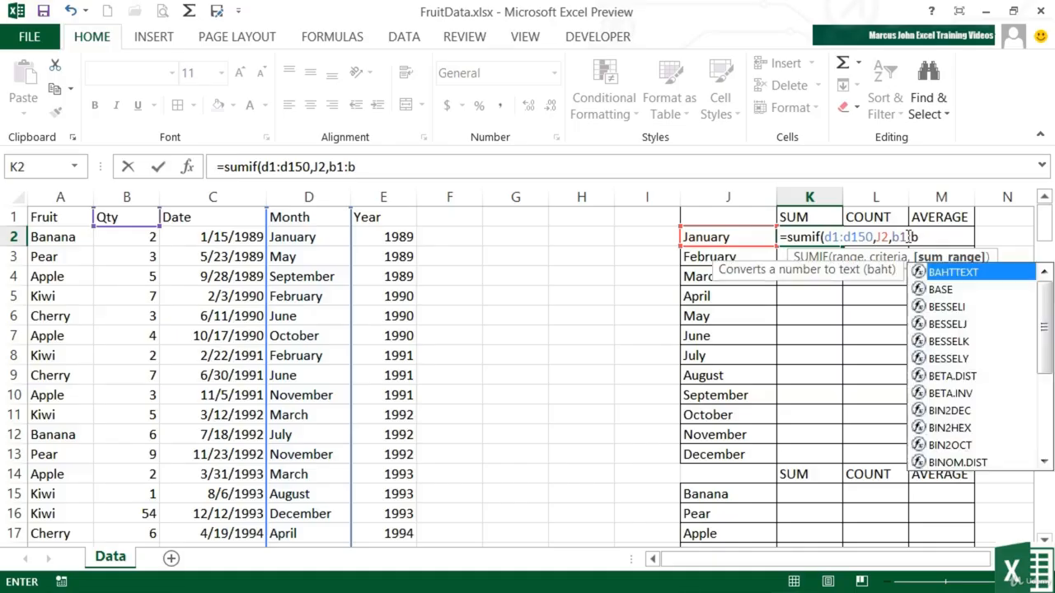
text(150))
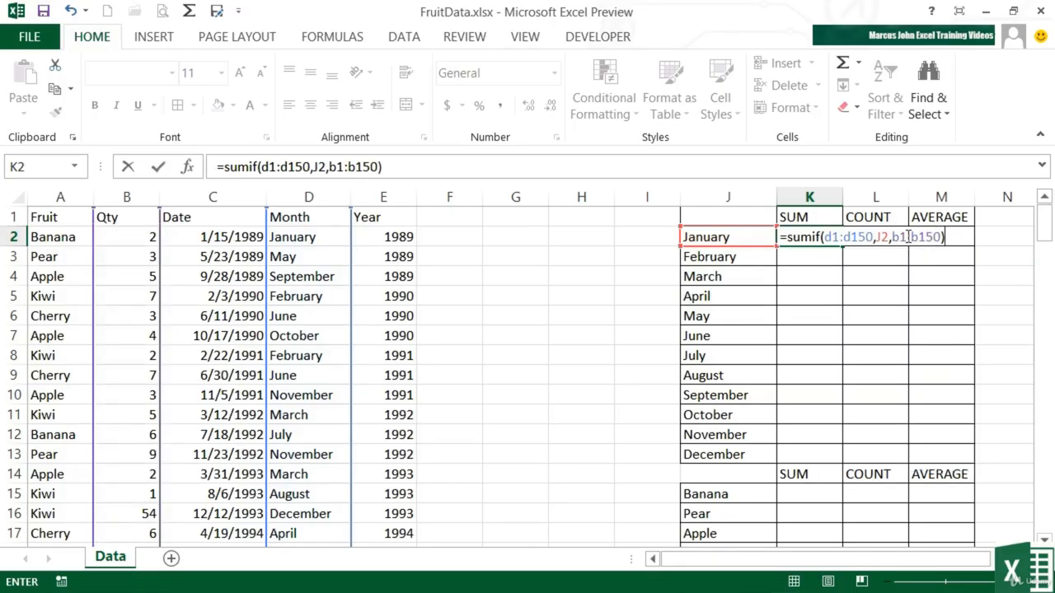
key(Return)
key(Up)
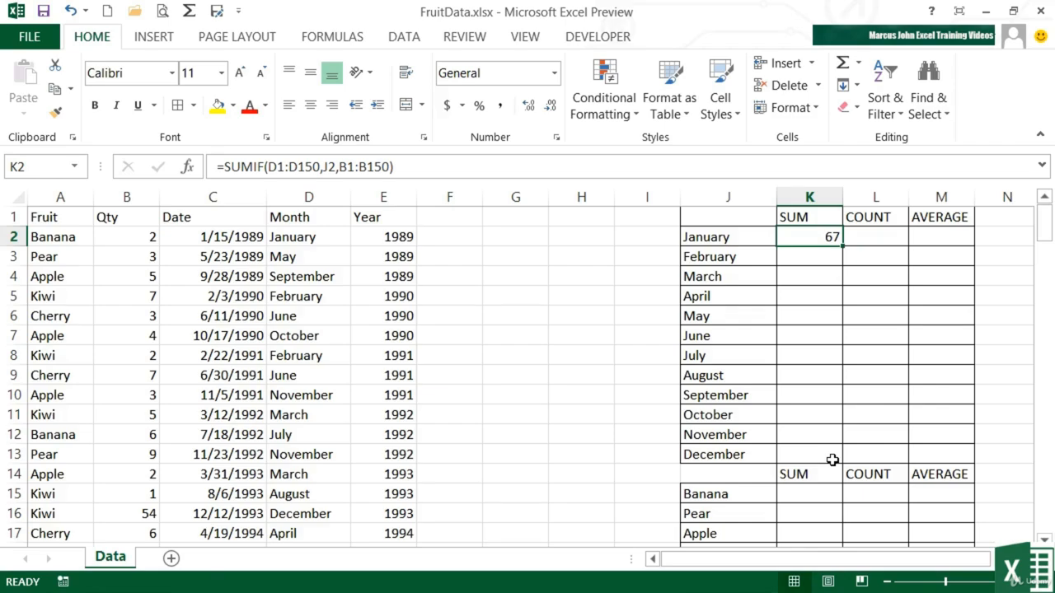
Step: Make the D1:D150 and B1:B150 ranges in K2's SUMIF formula absolute and fill the formula down through December in K13
double_click(822, 237)
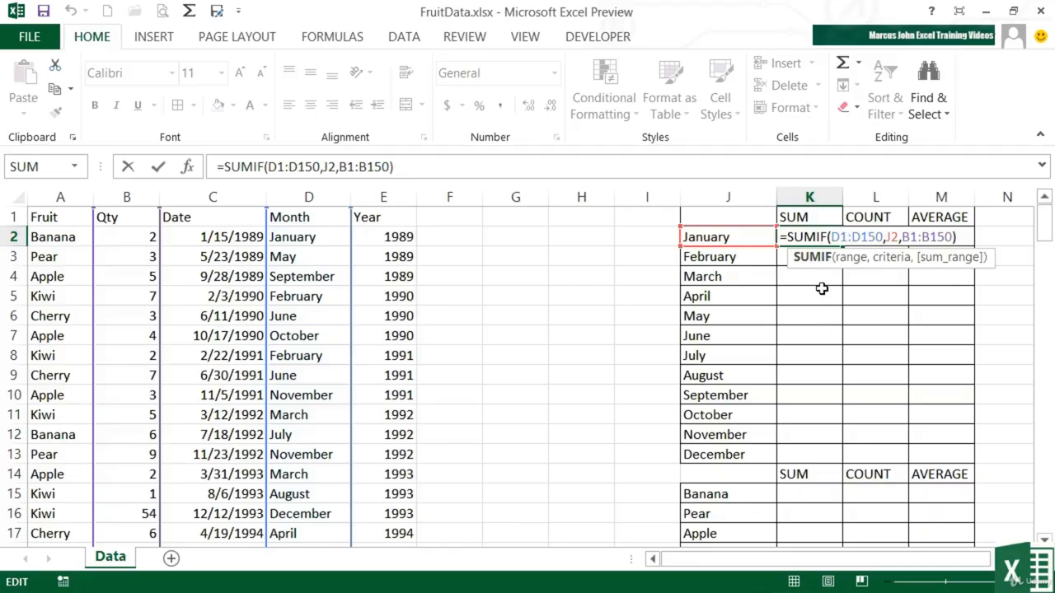
drag(831, 236, 880, 238)
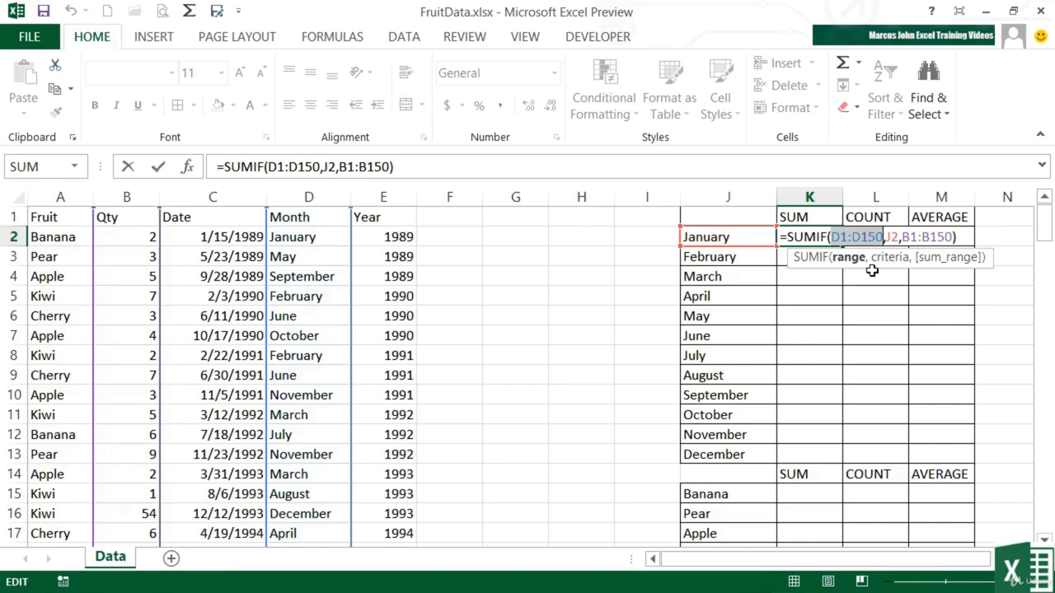
key(F4)
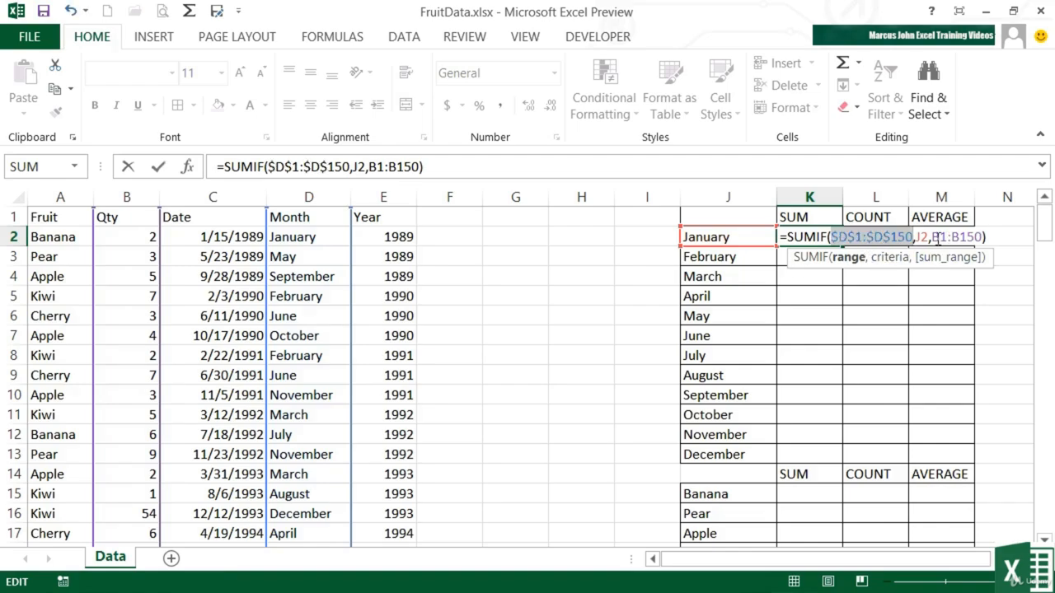
drag(941, 237, 978, 238)
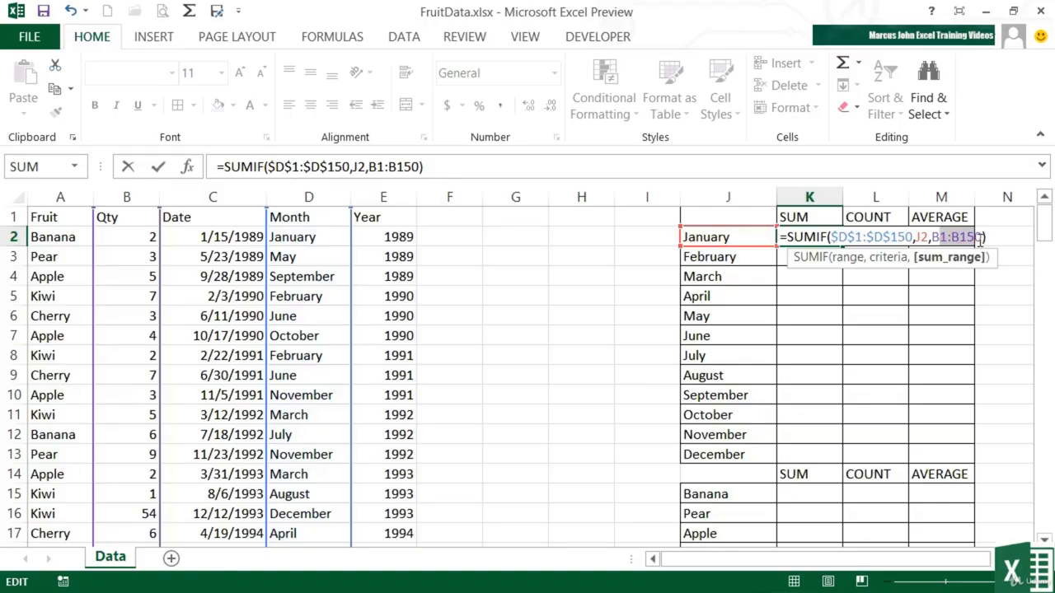
key(F4)
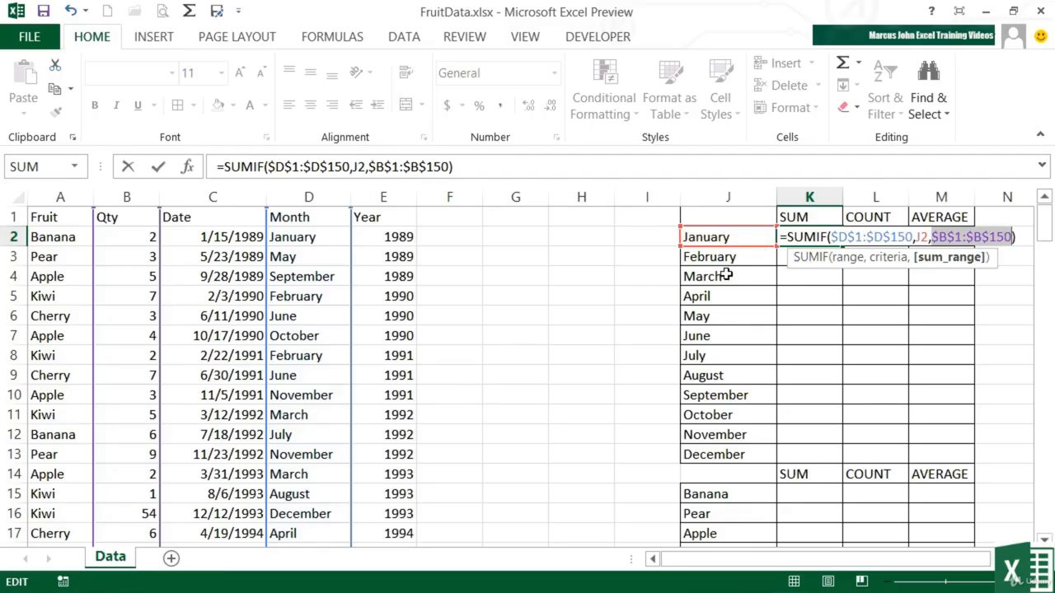
key(Return)
key(Up)
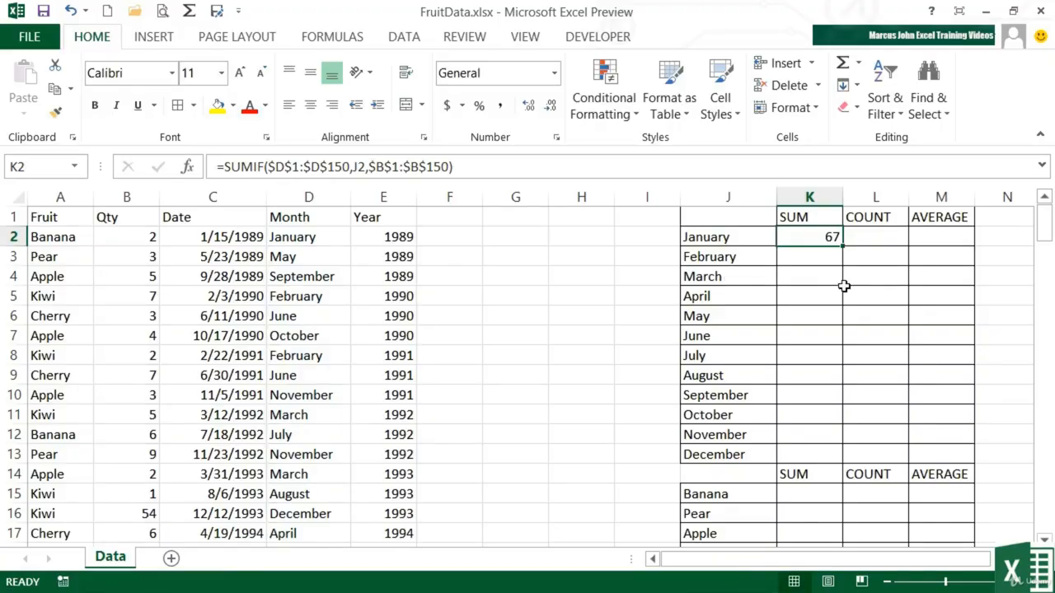
drag(844, 247, 829, 457)
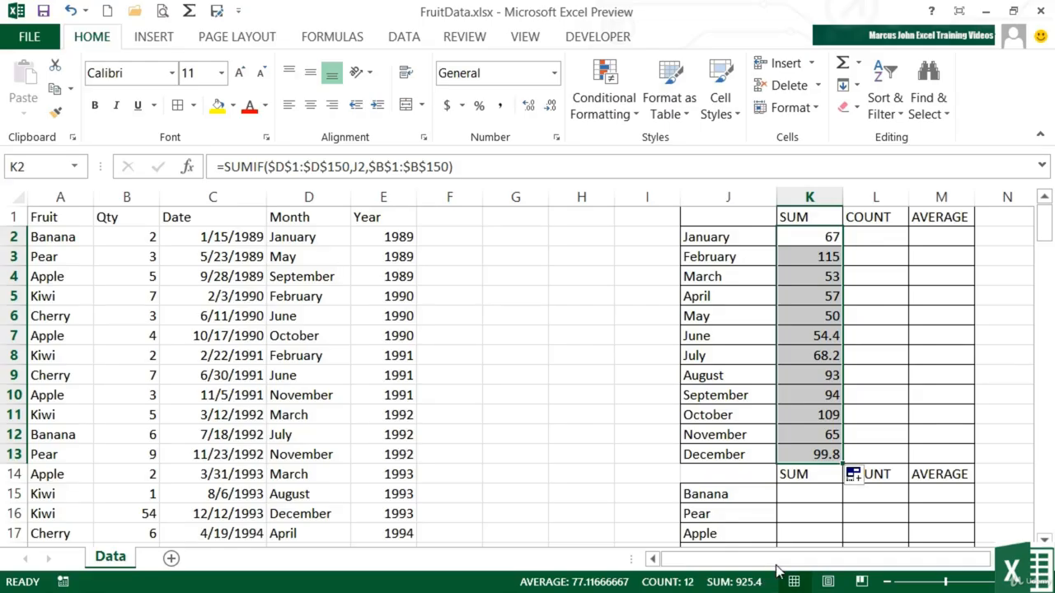
Step: Select the whole Qty data from B2 downward to compare its total with the monthly sums, and return to K2
drag(135, 239, 132, 239)
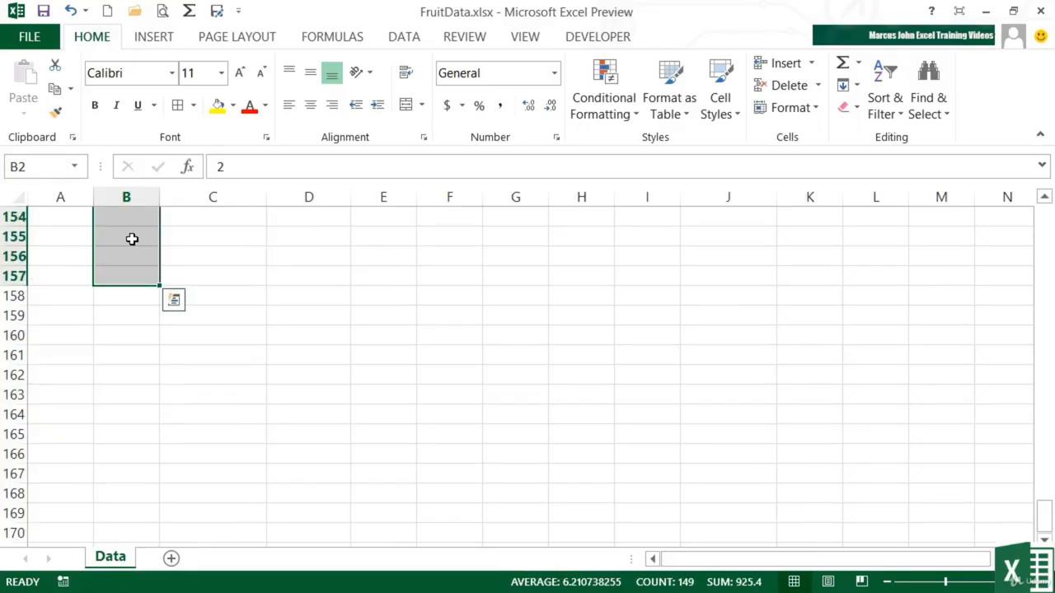
key(ctrl+Up)
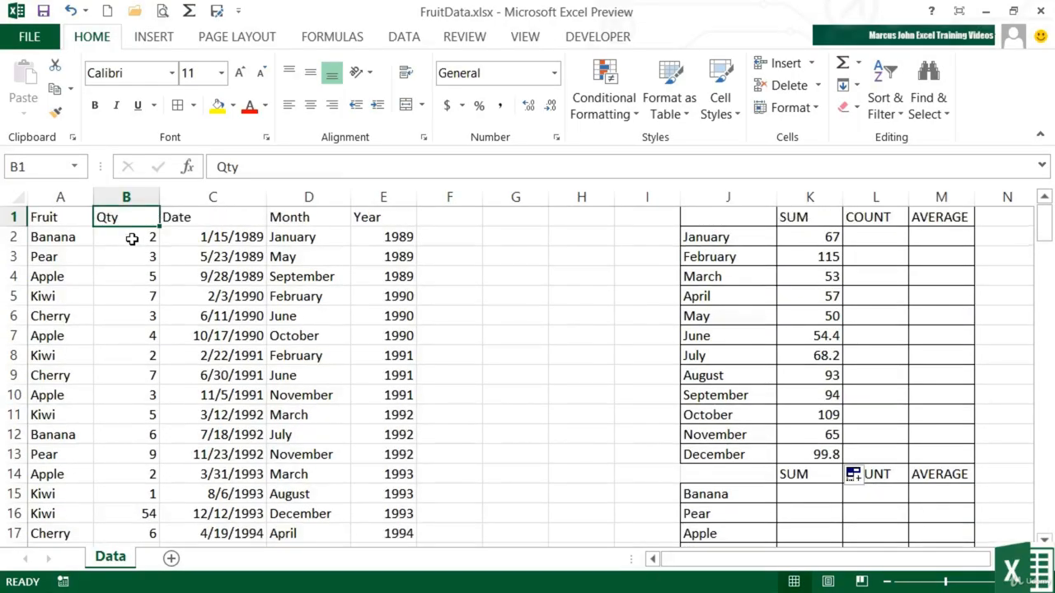
key(Right)
key(Right)
key(Right)
key(Right)
key(Right)
key(Right)
key(Right)
key(Right)
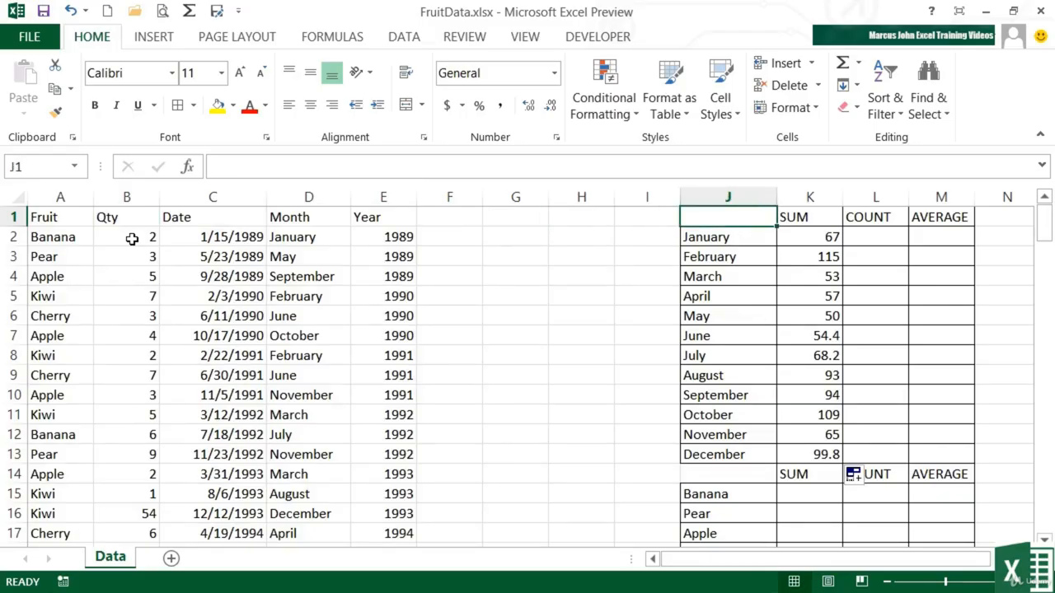
key(Down)
key(Right)
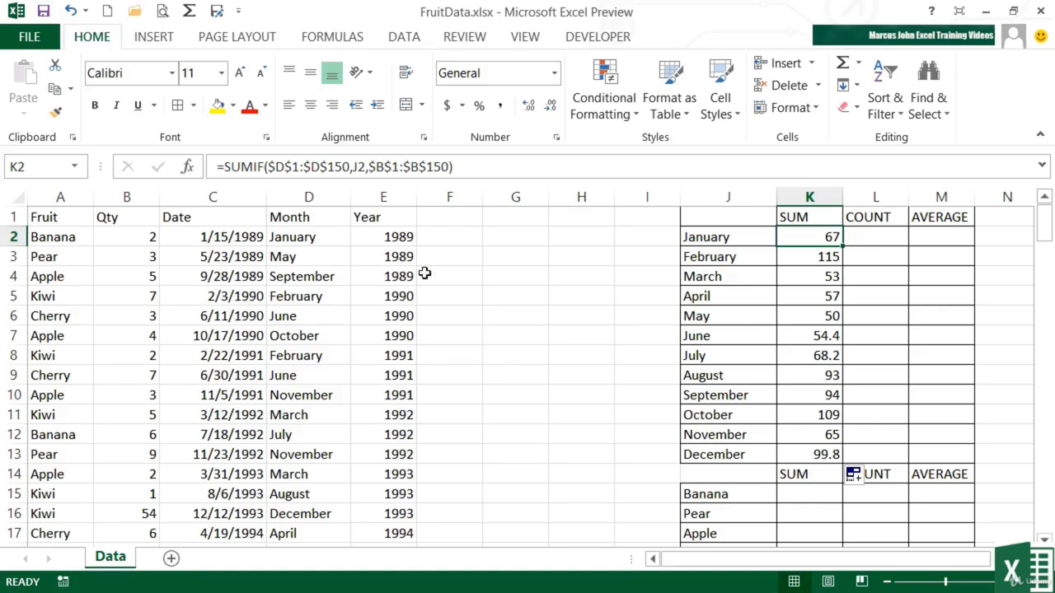
Step: Enter =COUNTIF(D1:D150,J2) in L2 to count the January entries
click(877, 240)
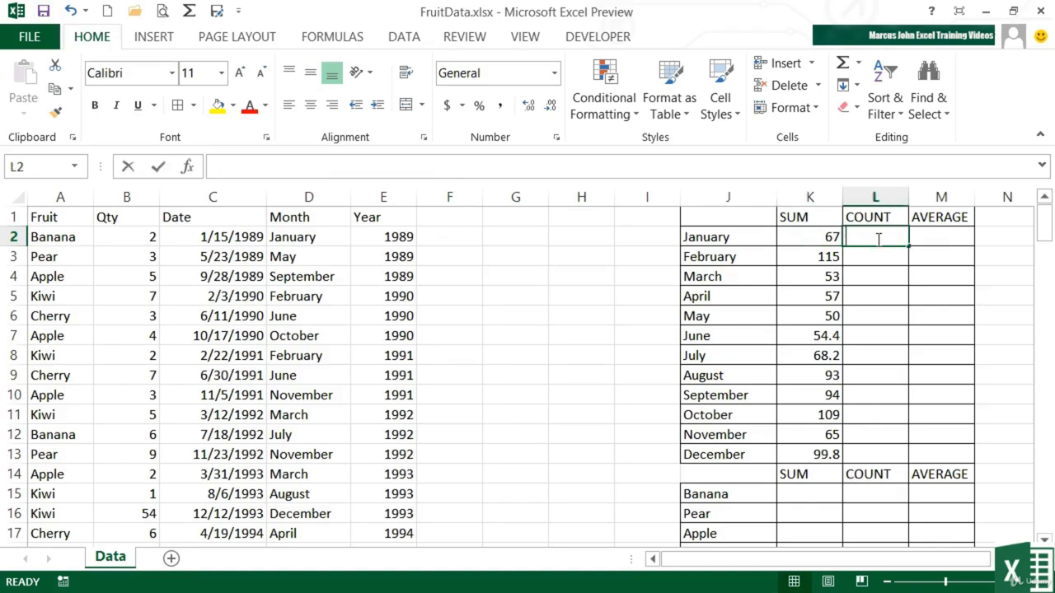
text(=countif()
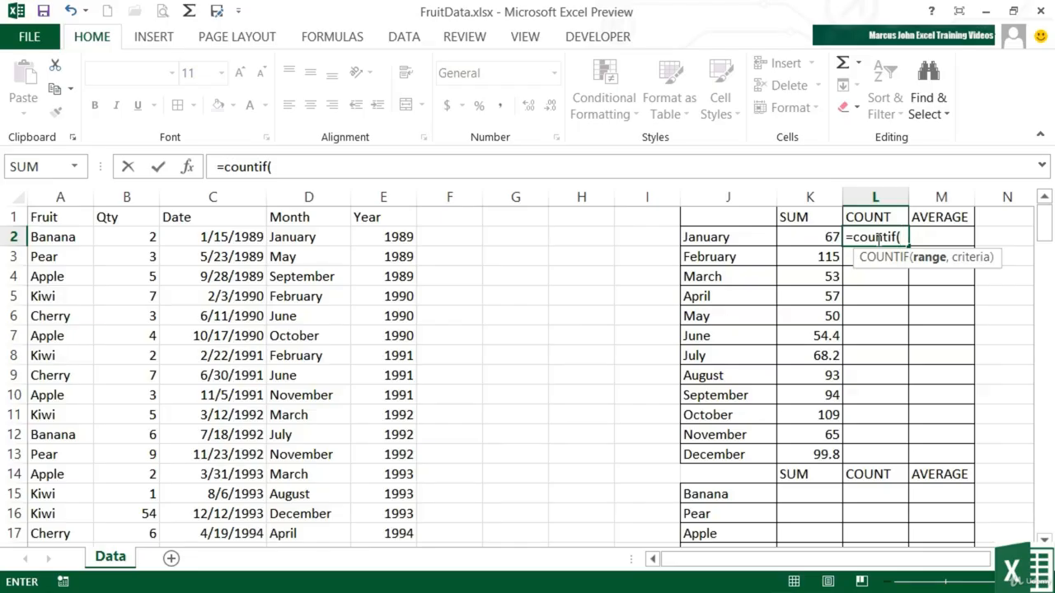
text(d1:)
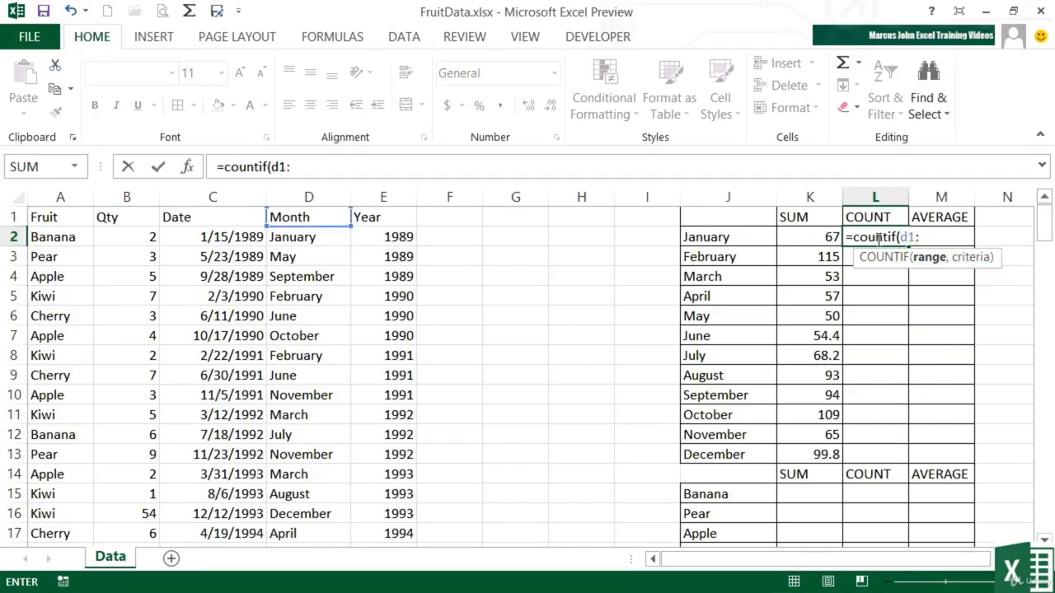
text(d150,)
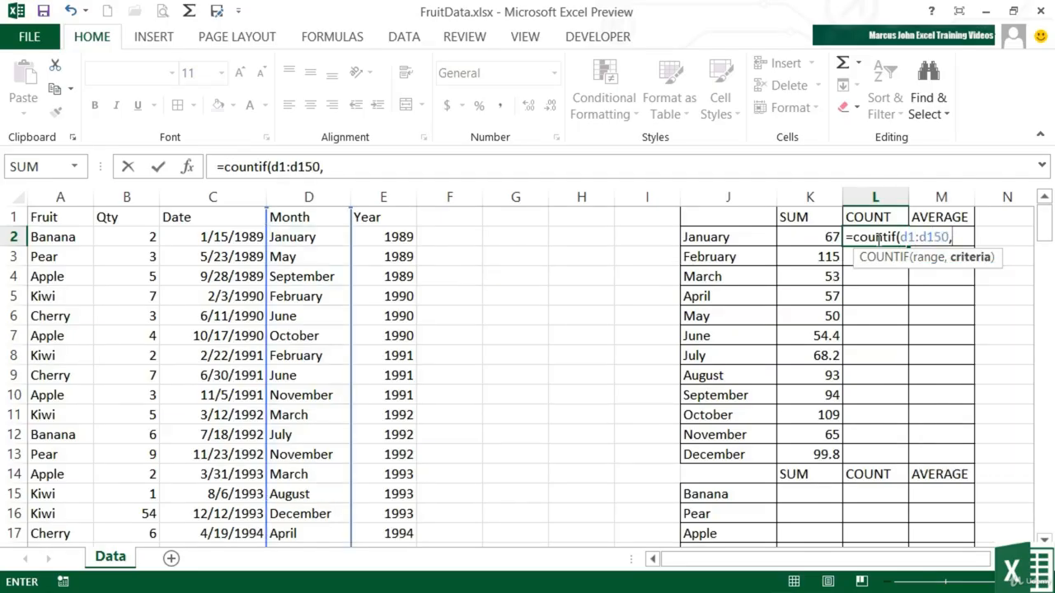
click(735, 237)
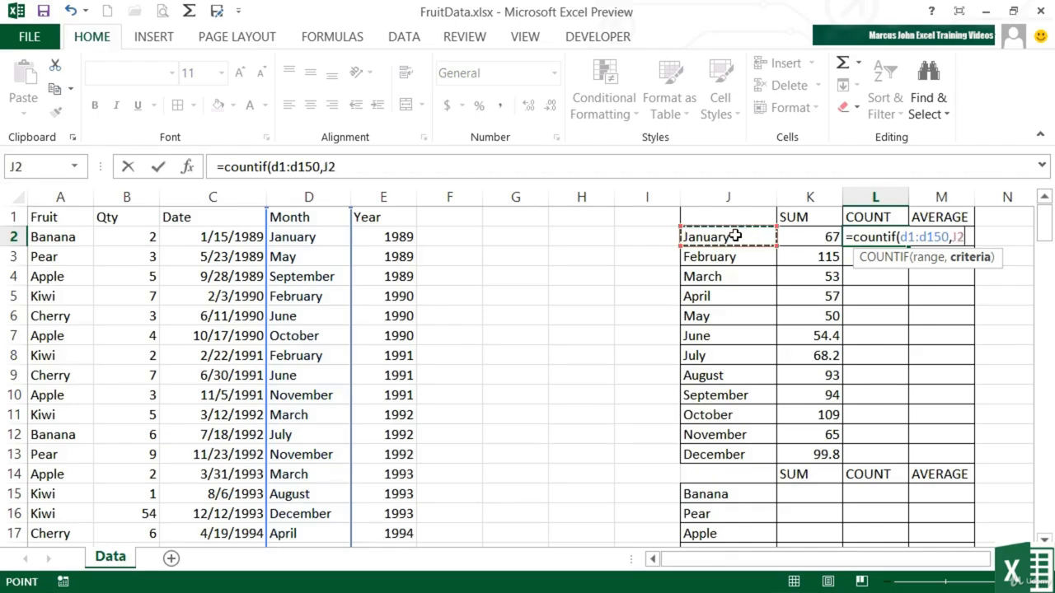
key(Return)
key(Up)
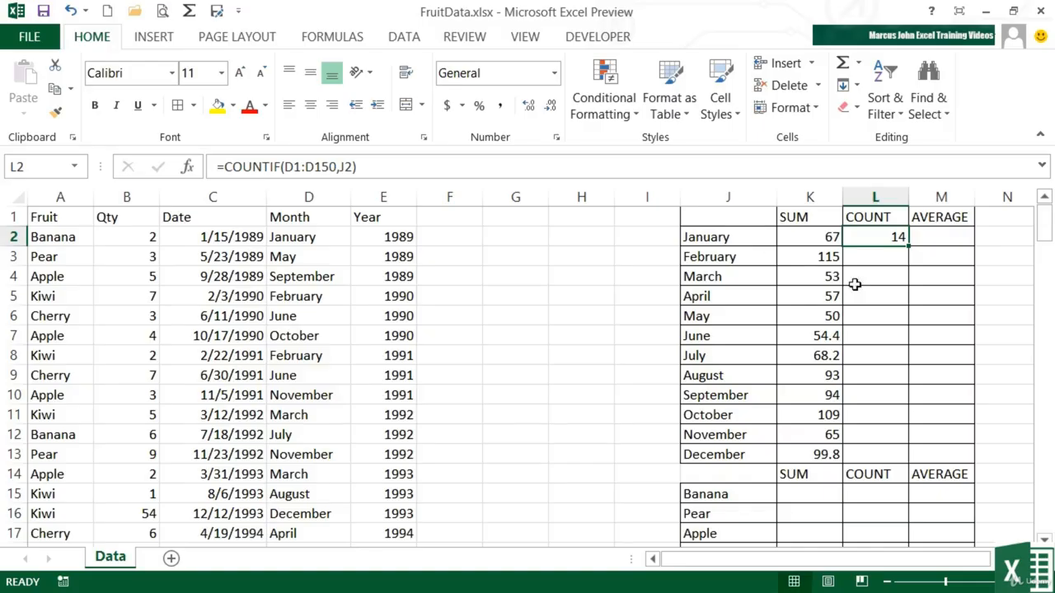
Step: Make the D1:D150 range in L2's COUNTIF formula absolute, as $D$1:$D$150
double_click(885, 236)
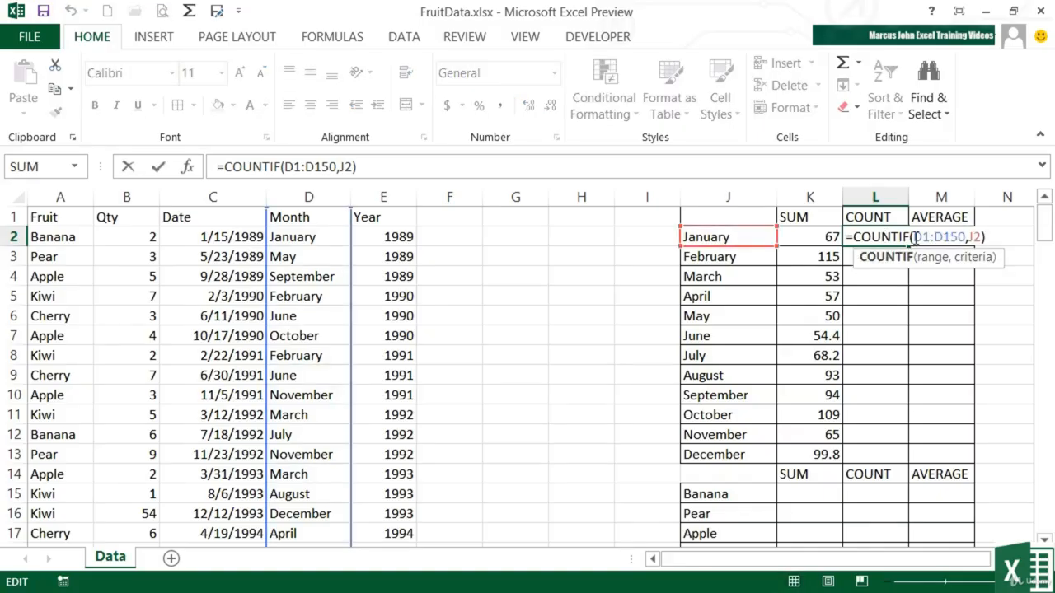
drag(913, 237, 953, 239)
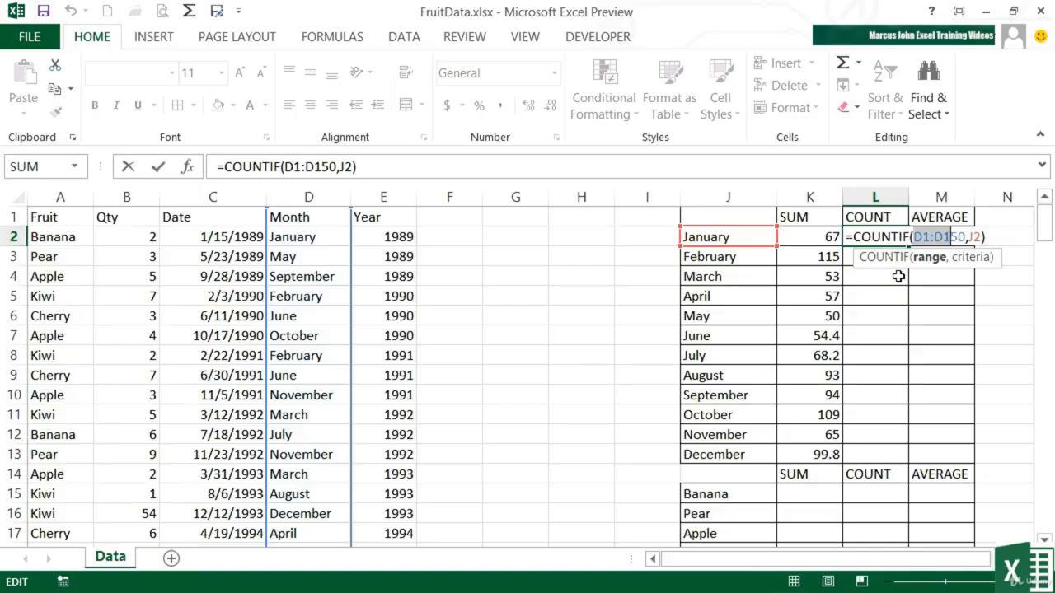
key(F4)
key(Return)
key(Up)
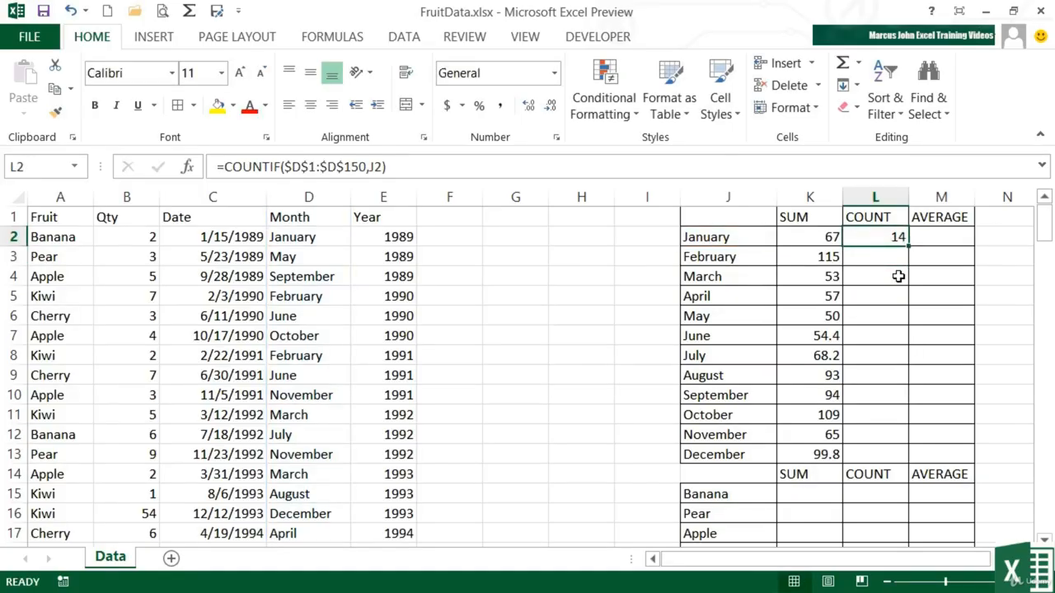
Step: Fill L2's COUNTIF formula down through December in L13 and check the copied formula in July's cell L8
drag(908, 245, 895, 462)
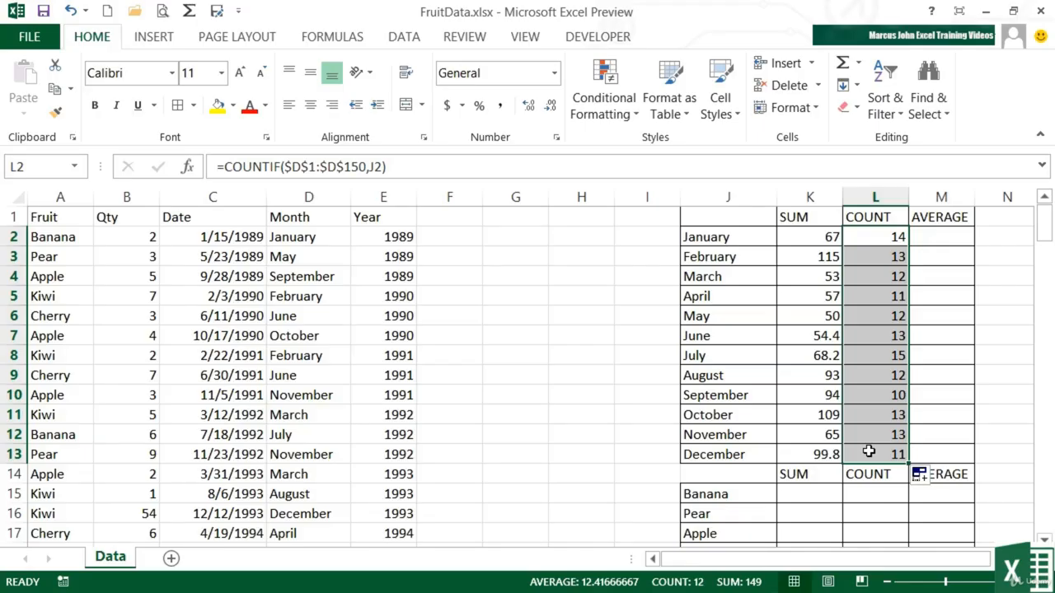
click(895, 354)
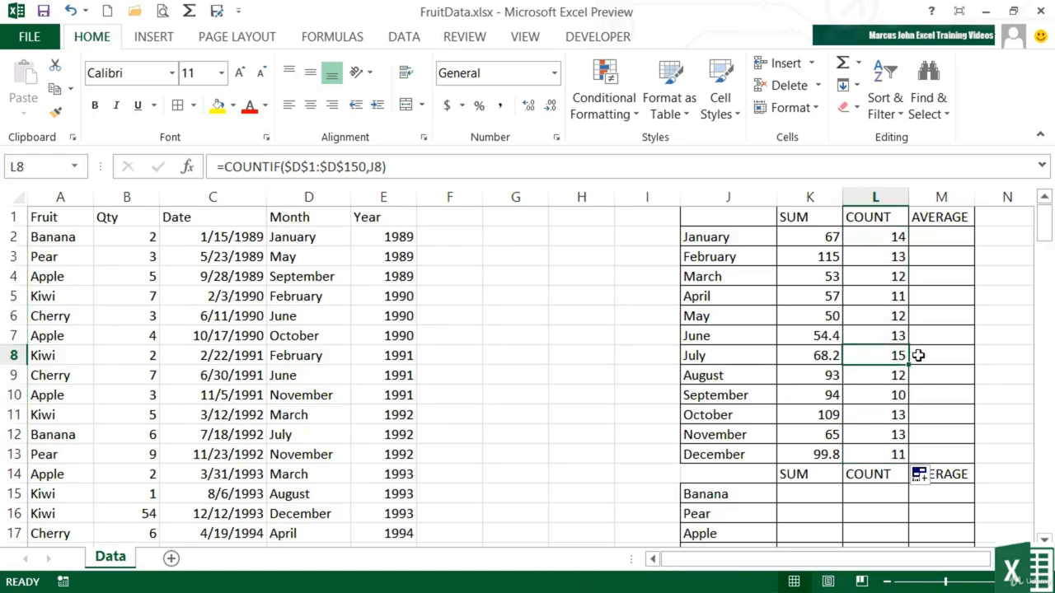
Step: Write =AVERAGEIF(D1:D150,J2,B1:B150) in M2 to average the January quantities
click(932, 235)
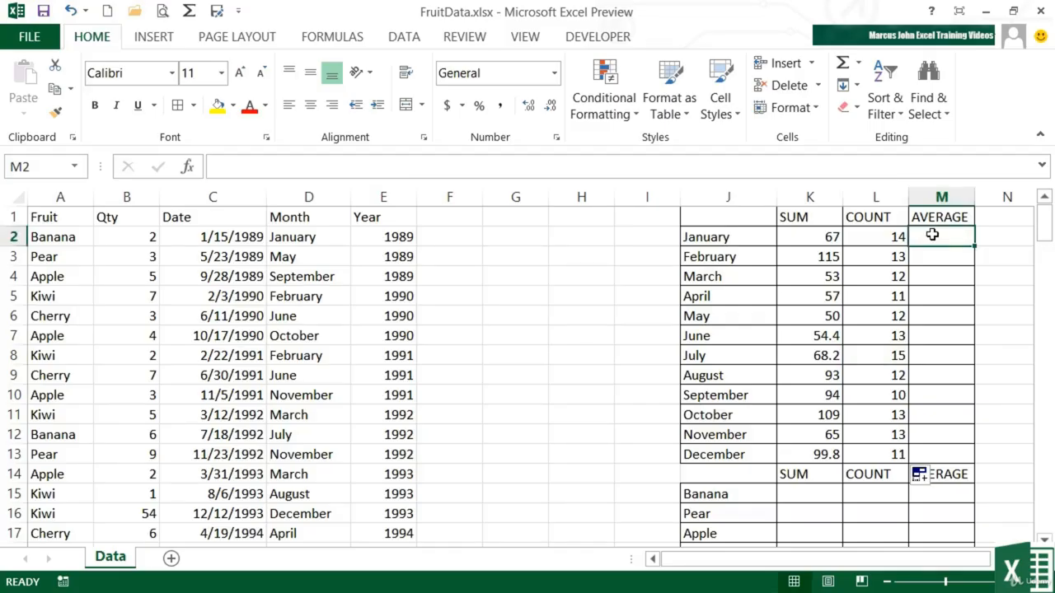
text(=)
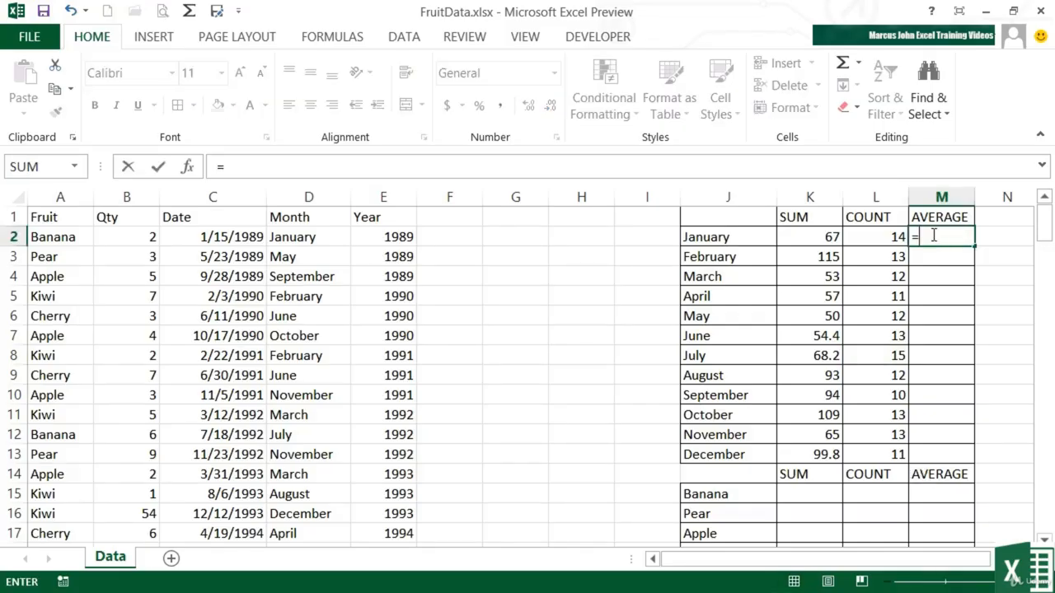
text(averageif()
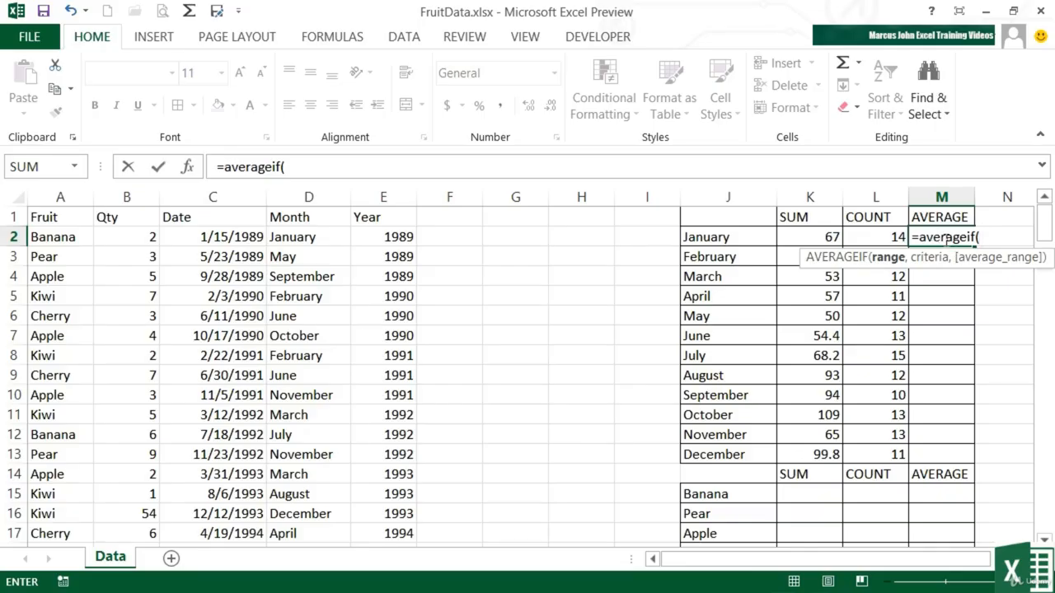
text(d1)
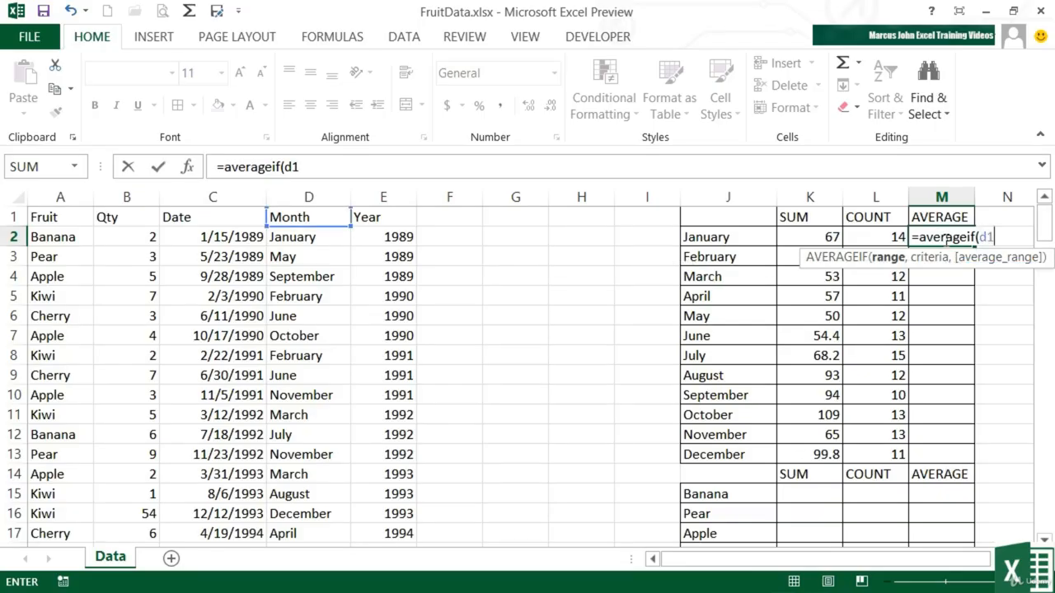
text(:d15)
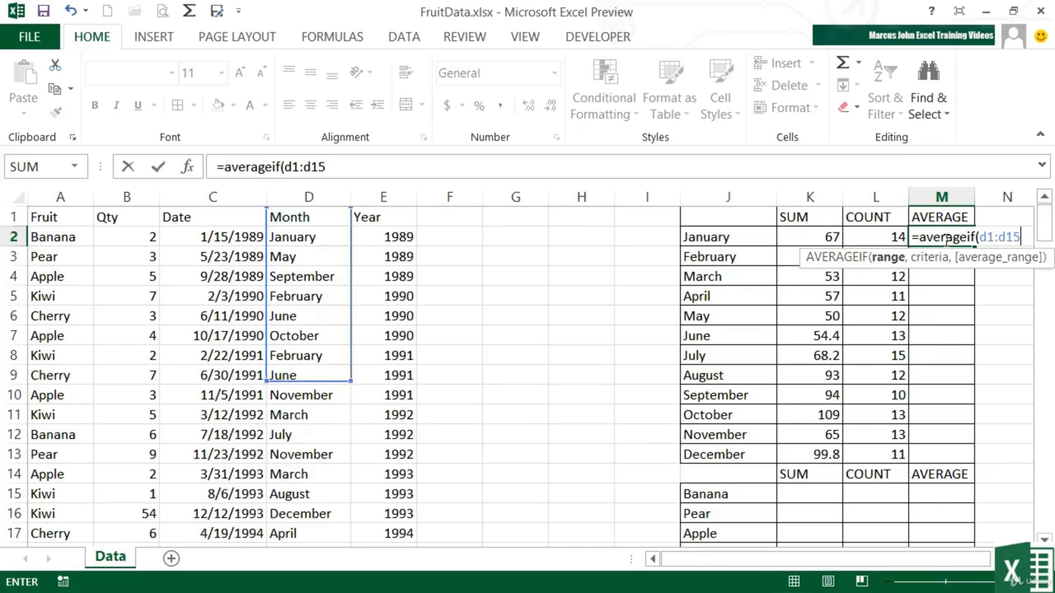
text(0,)
click(734, 238)
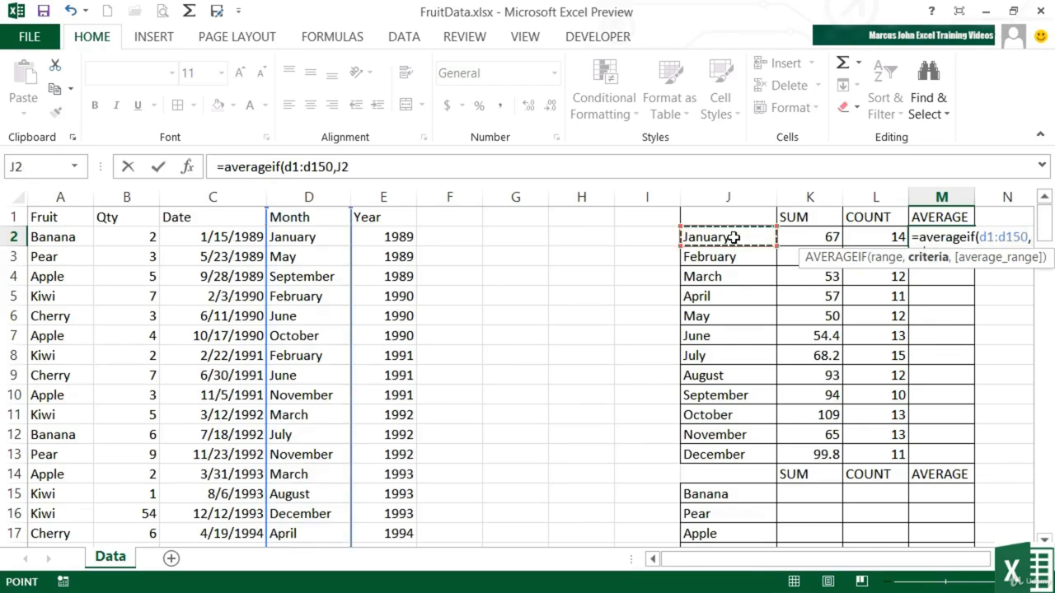
text(,)
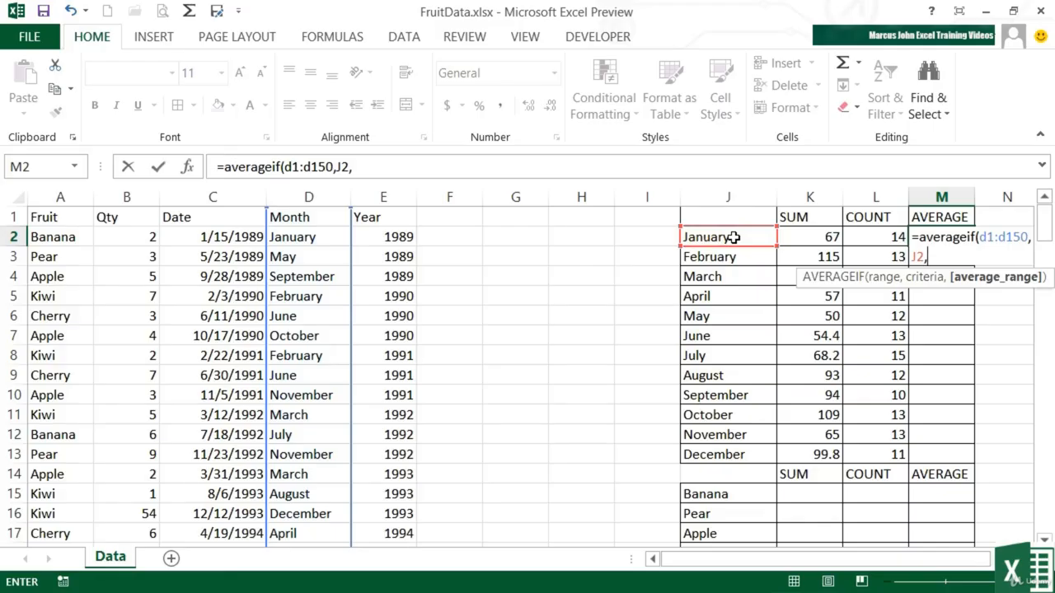
text(b1)
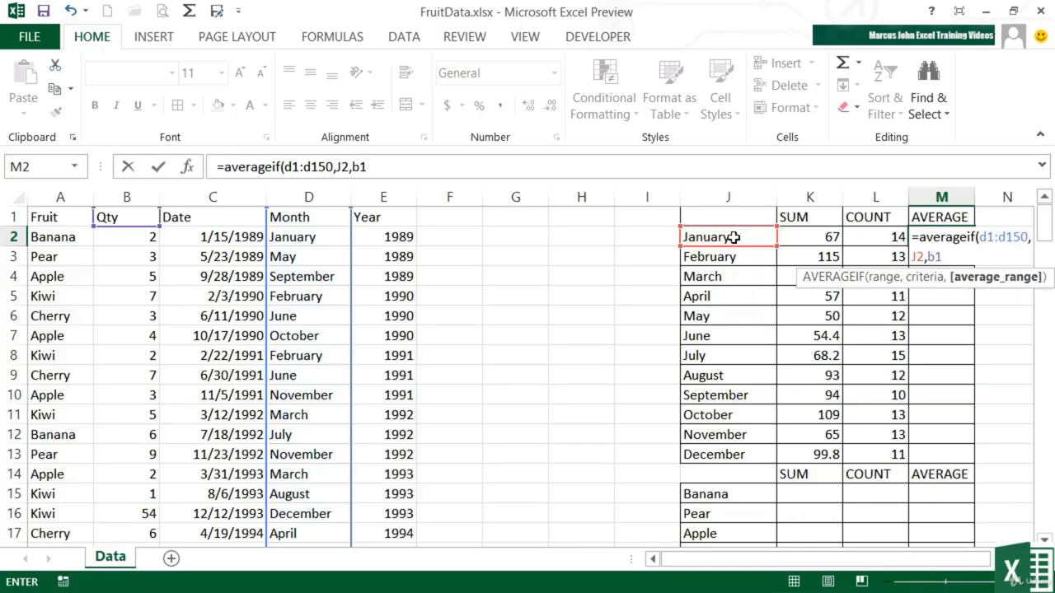
text(:b150))
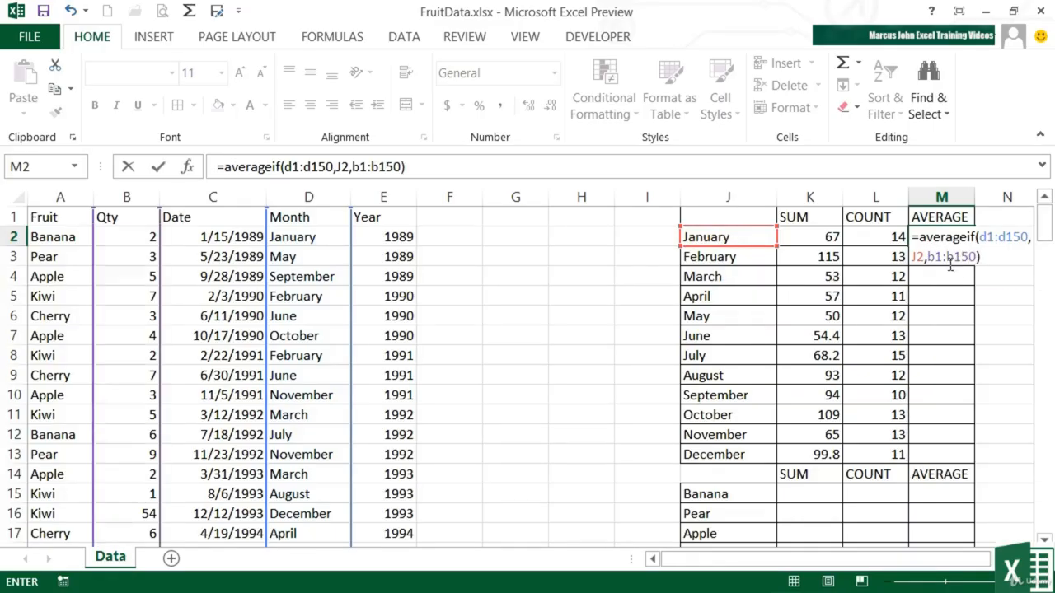
Step: Make both ranges in M2's AVERAGEIF formula absolute, as $D$1:$D$150 and $B$1:$B$150, and commit the formula
drag(927, 257, 967, 260)
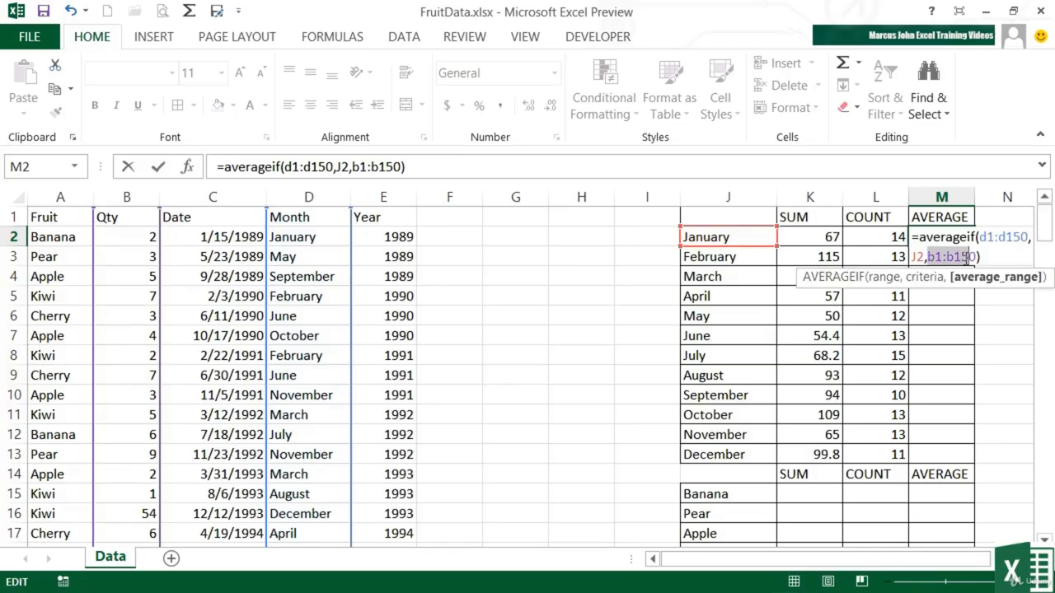
key(F4)
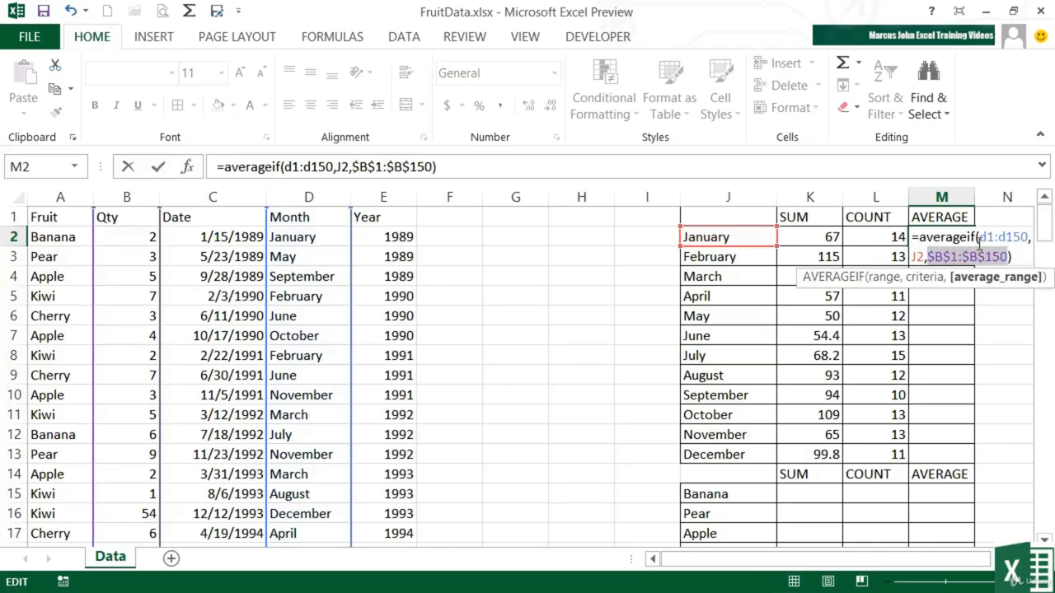
drag(981, 237, 1022, 238)
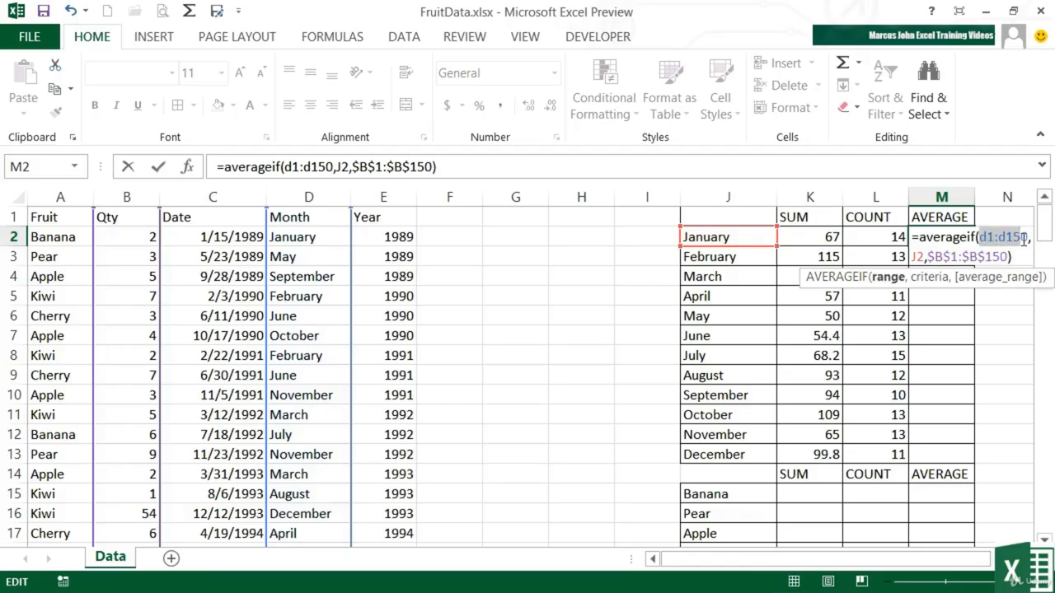
key(F4)
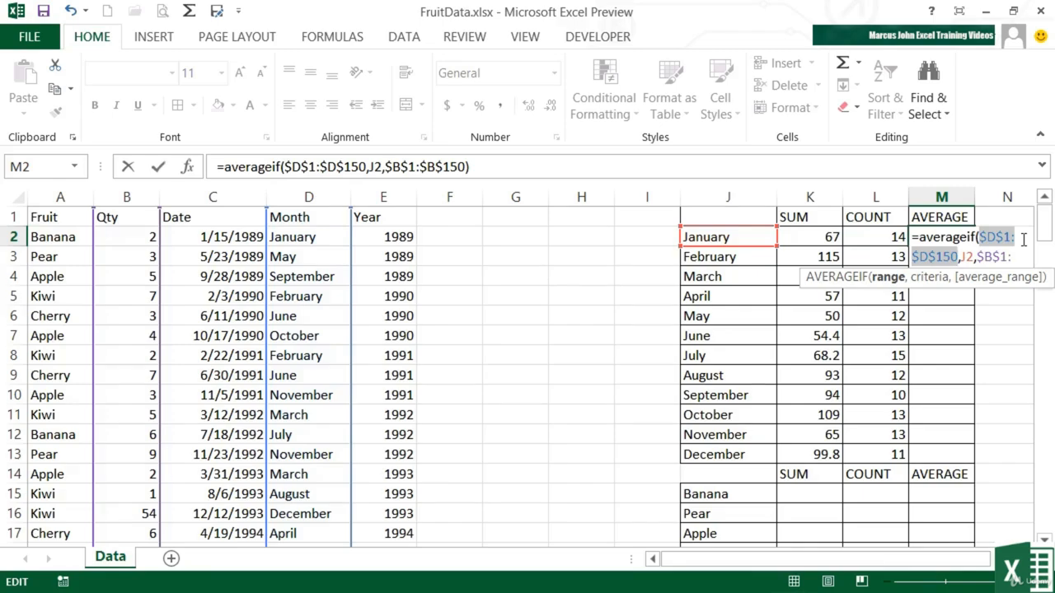
key(Return)
Step: Fill M2's AVERAGEIF formula down through December in M13 and apply the Number format to the monthly averages
click(958, 240)
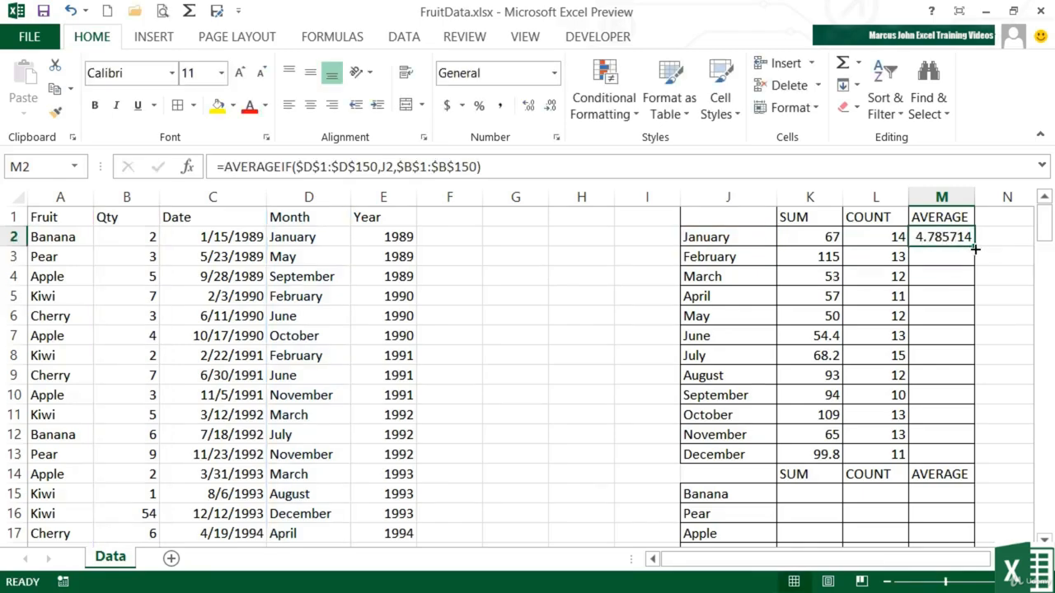
drag(981, 334, 980, 470)
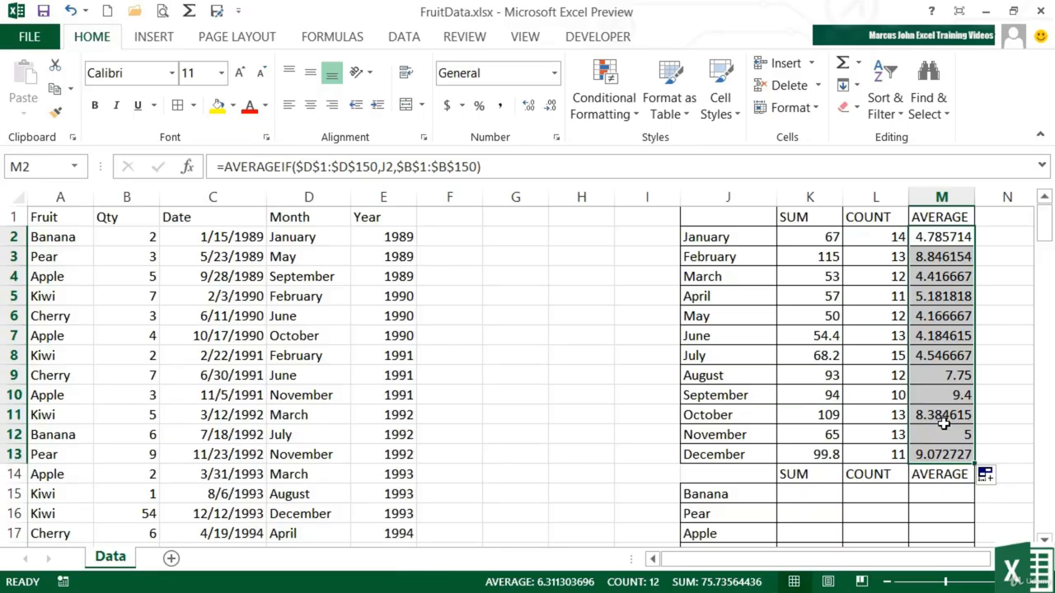
click(554, 73)
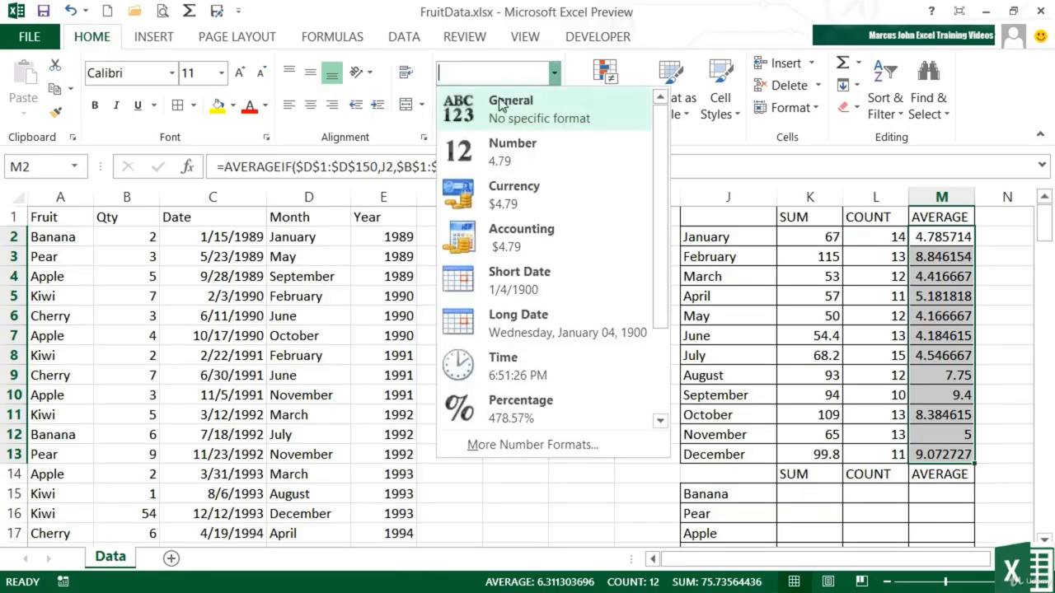
click(505, 142)
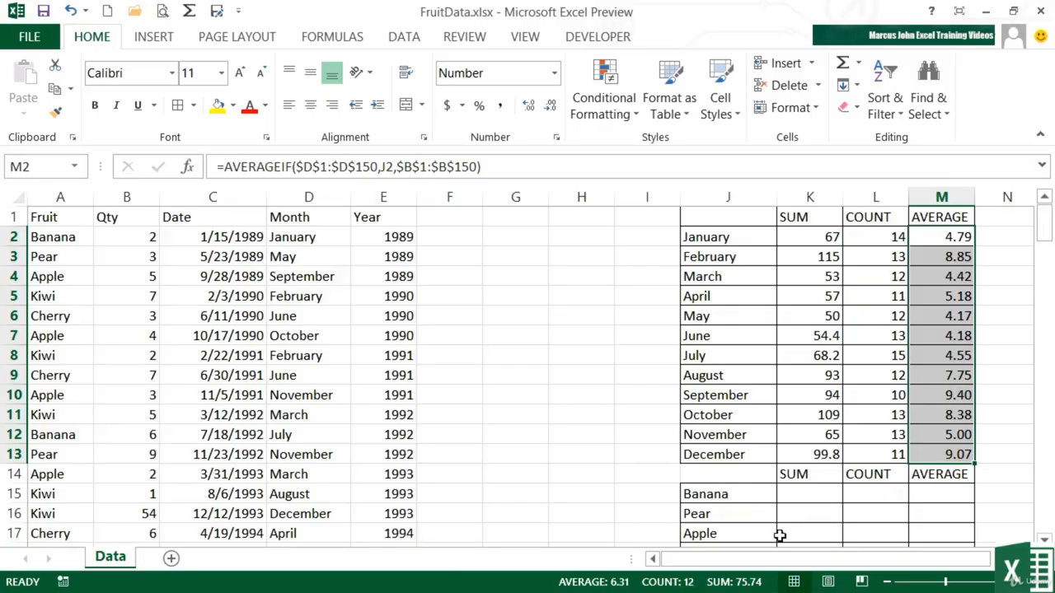
Step: Select the empty sum, count and average cells K15:M19 of the fruit summary table
click(820, 497)
scroll(819, 496, down, 1)
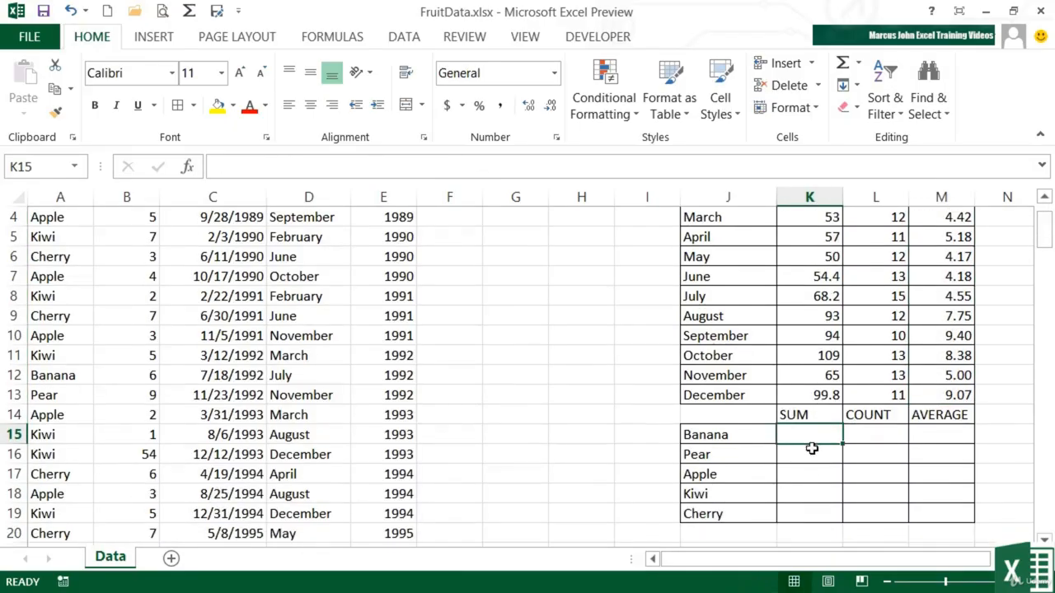
drag(813, 441, 920, 512)
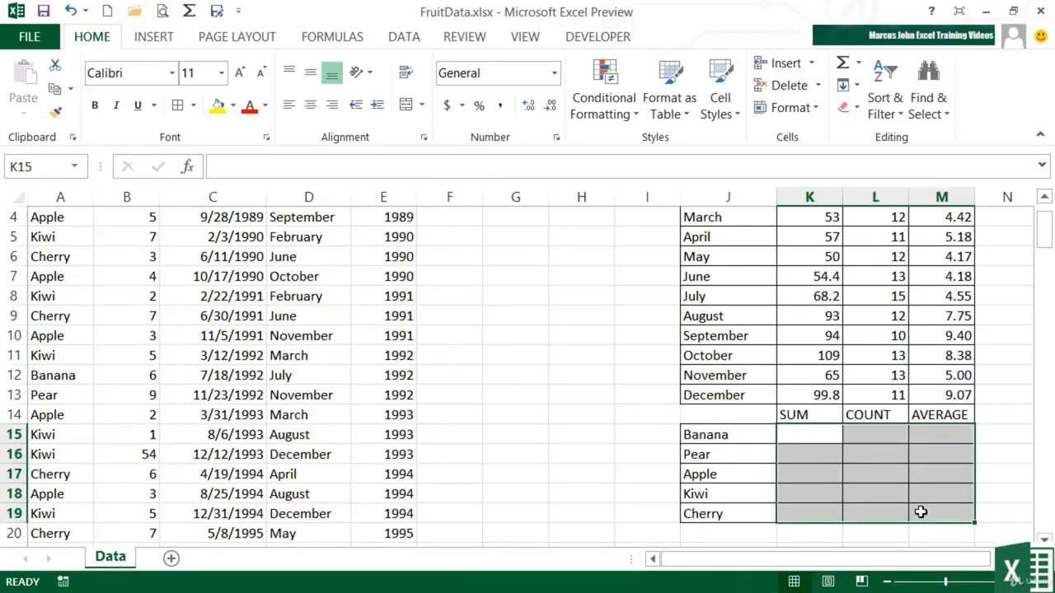